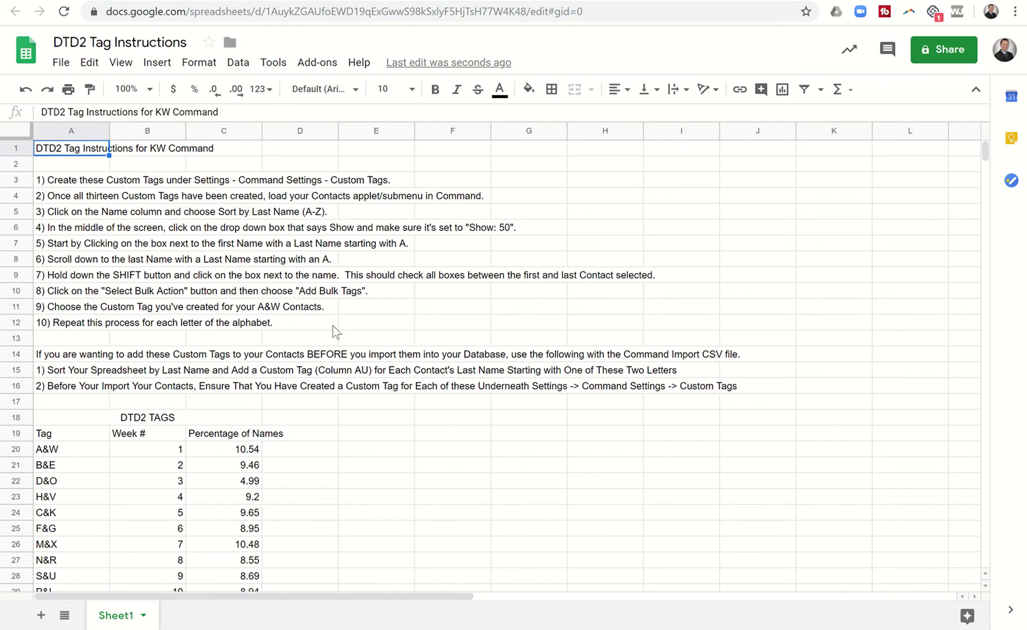
- Scroll the sheet down to show rows 15–42 with the thirteen DTD2 letter-pair tags
scroll(317, 390, "down", 5)
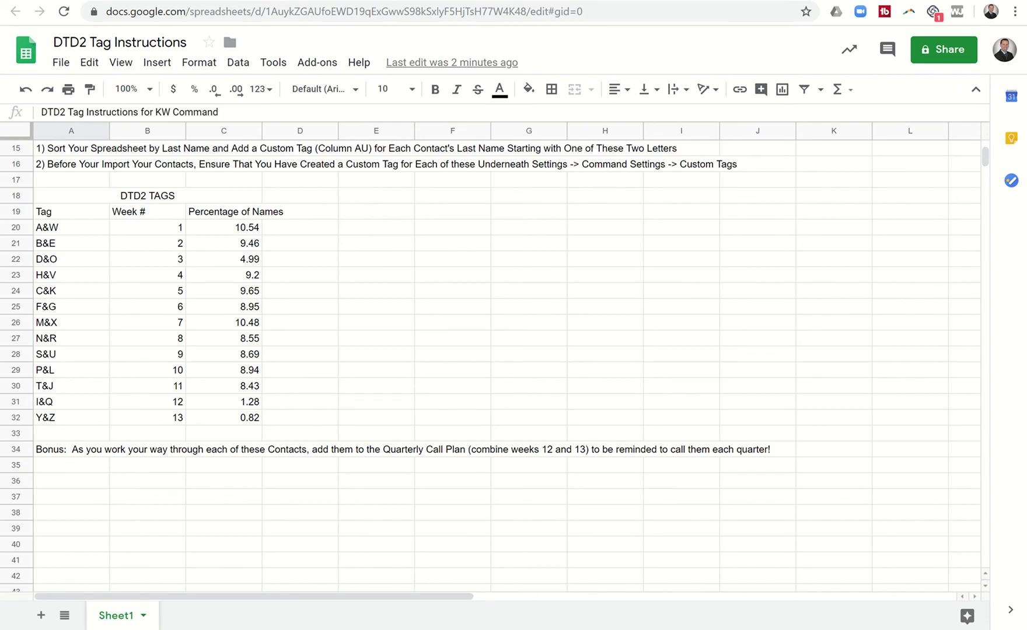
- In KW Command, go to Settings > Command Settings > Custom Tags
key("ctrl+Tab")
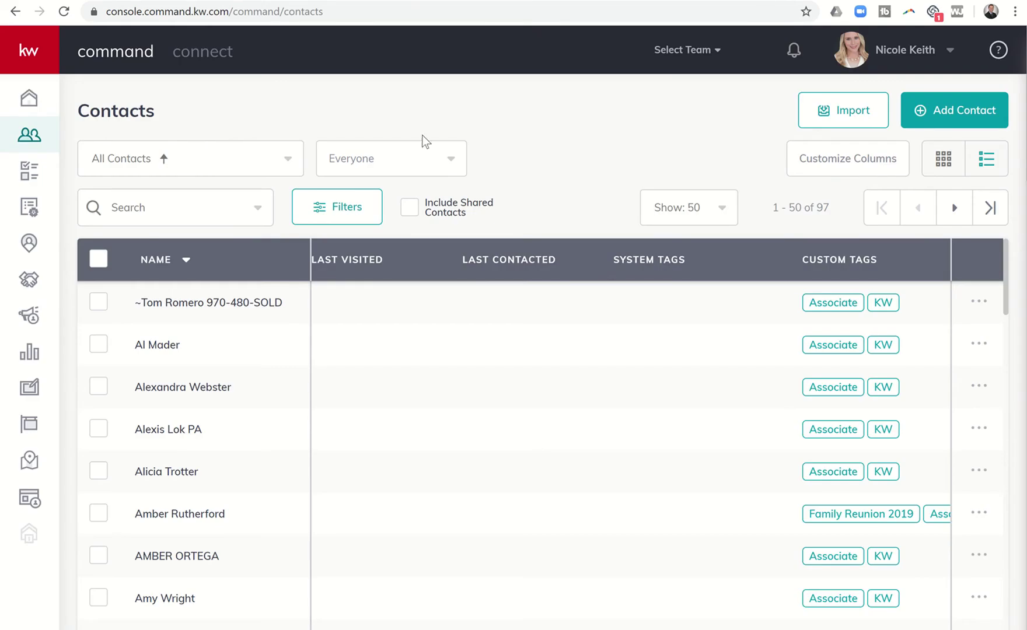
left_click(949, 54)
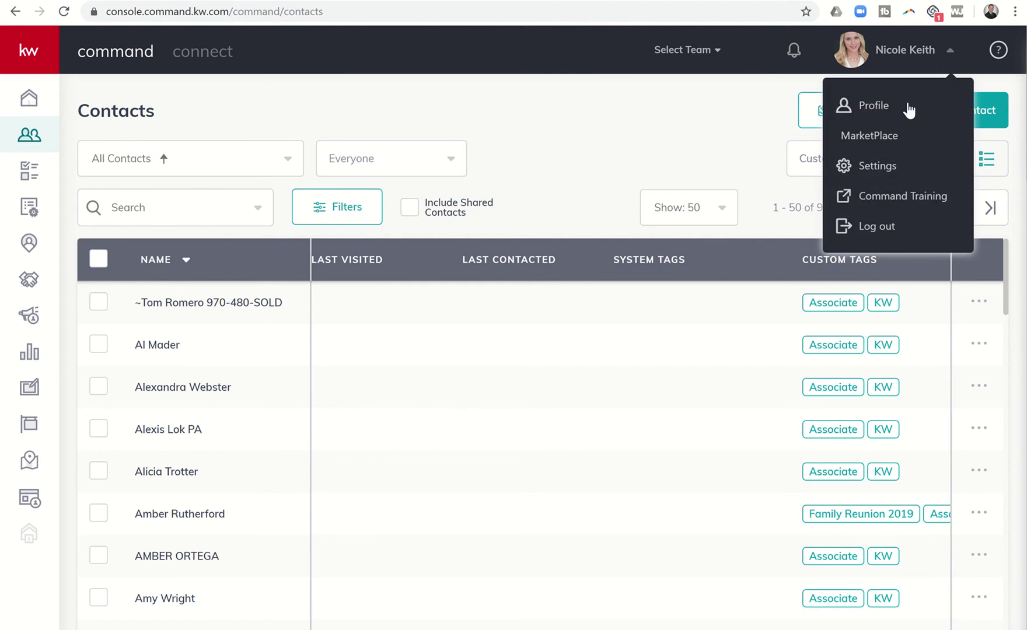
left_click(869, 169)
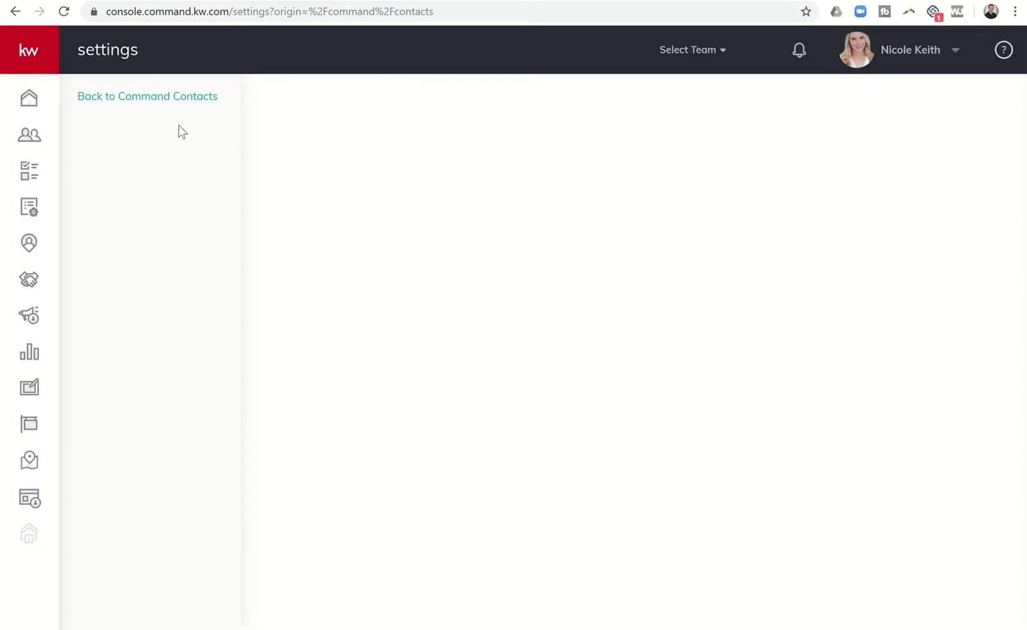
left_click(183, 146)
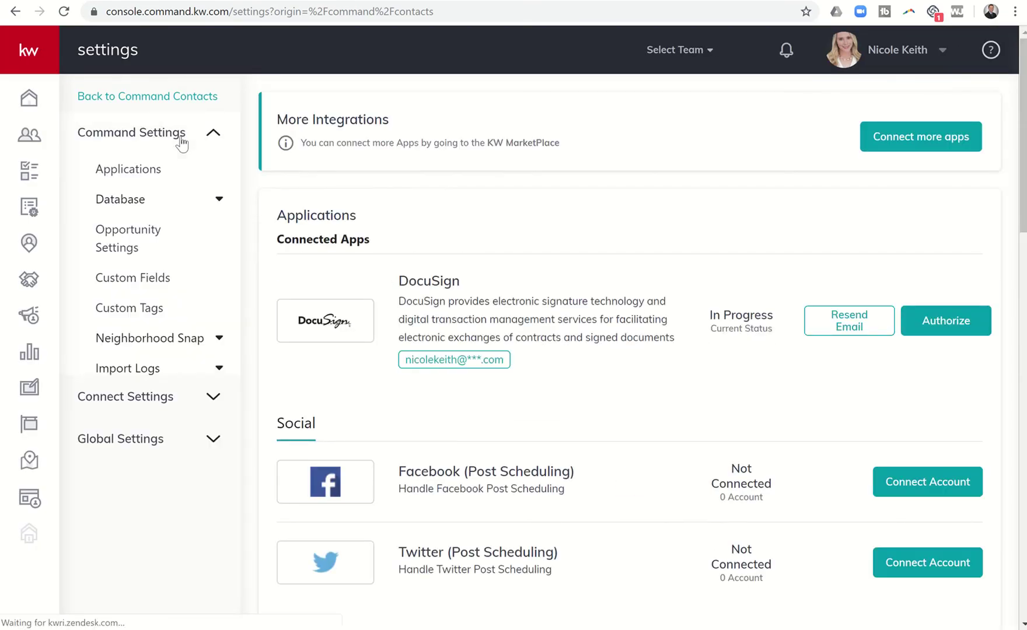
left_click(141, 313)
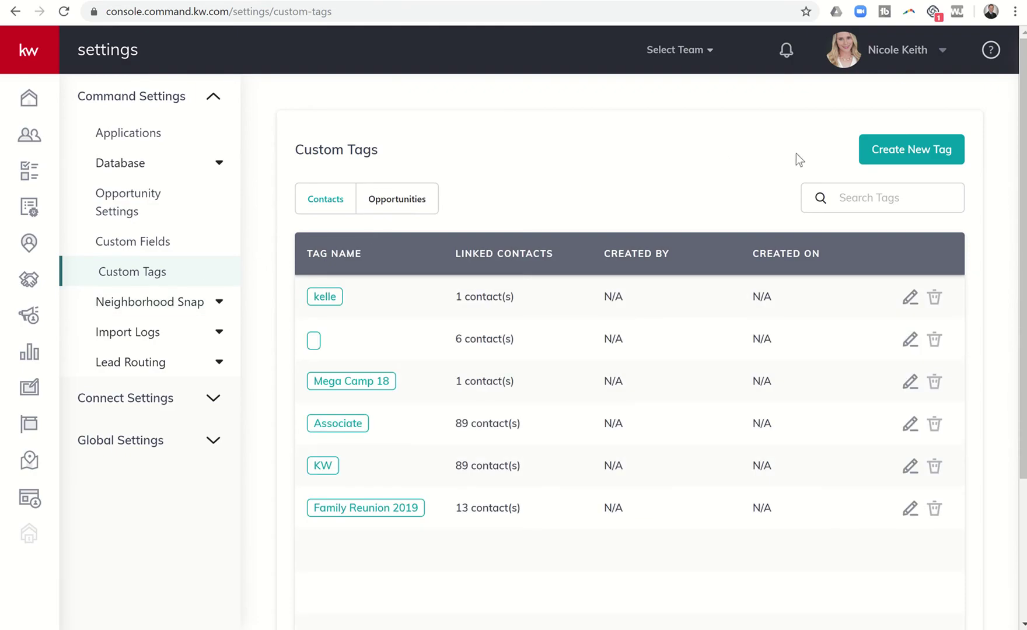
- After checking the spreadsheet's tag list, create a red contact tag named A&W
left_click(913, 152)
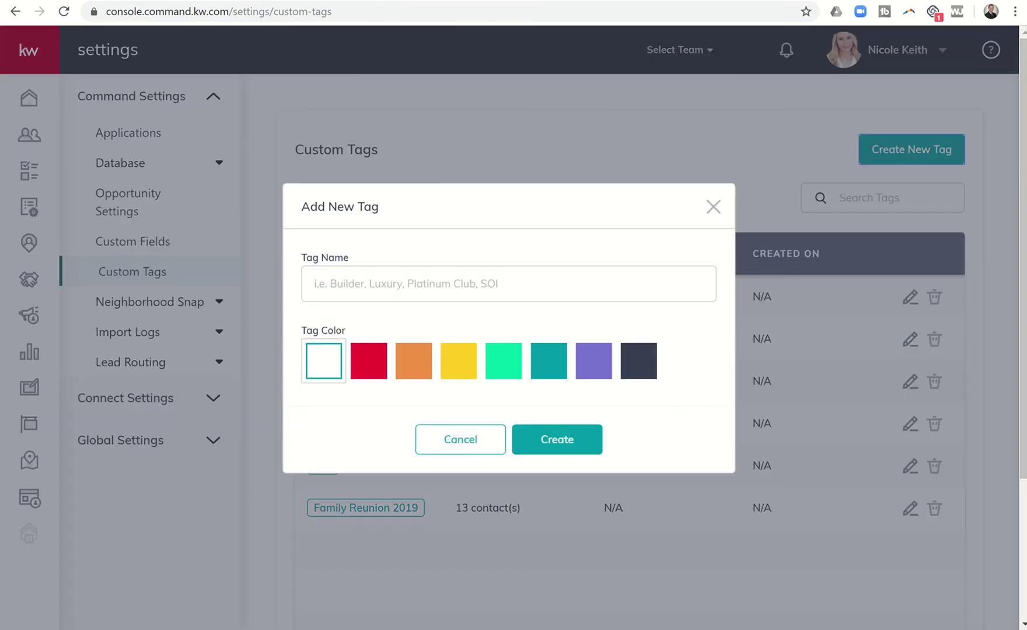
key("alt+Tab")
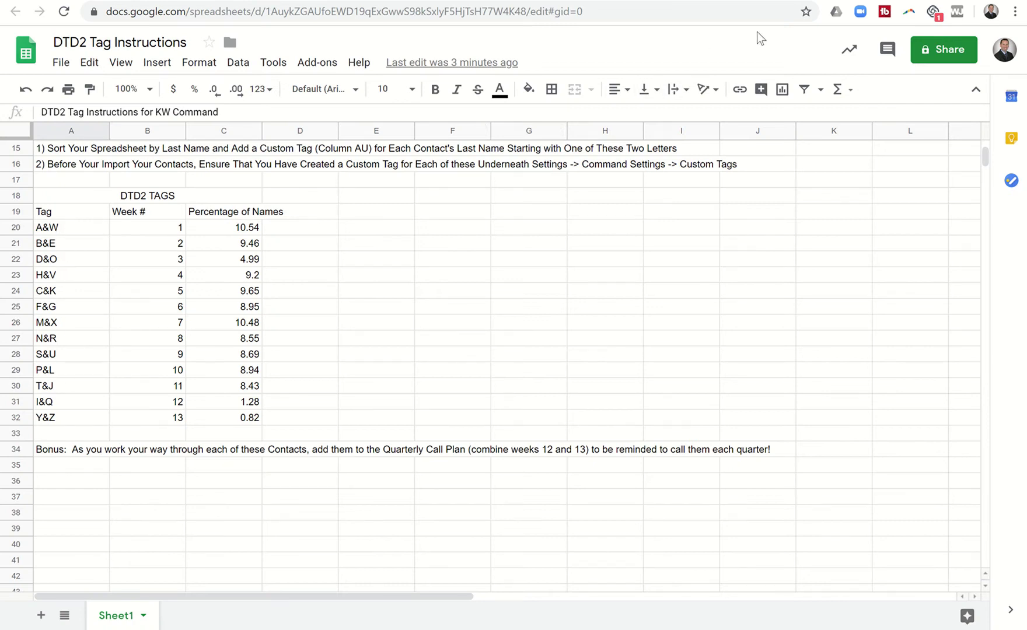
key("alt+Tab")
left_click(401, 298)
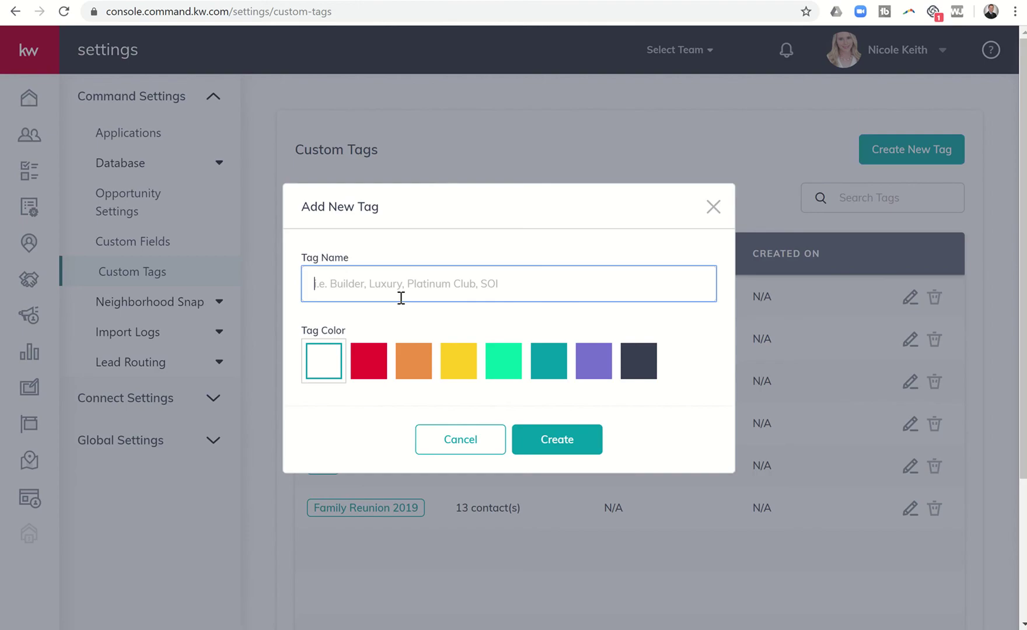
type("A&W")
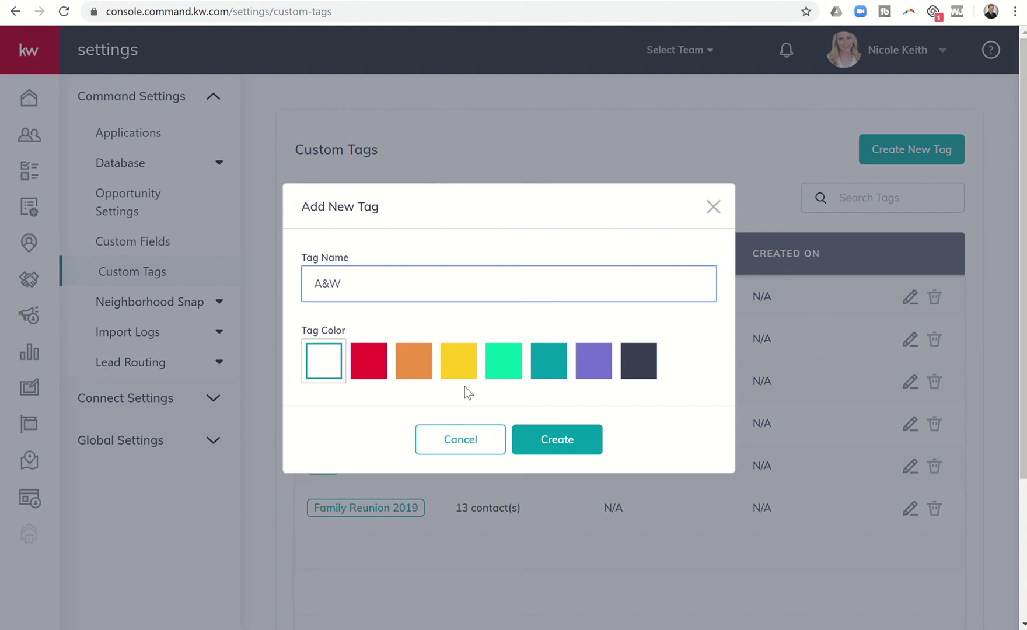
left_click(365, 370)
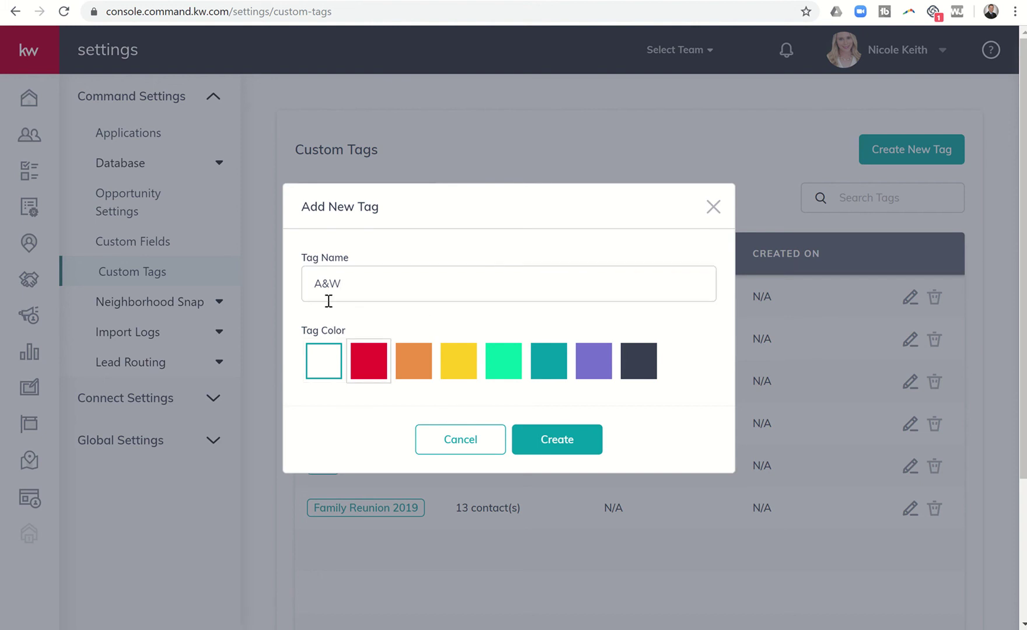
left_click(539, 444)
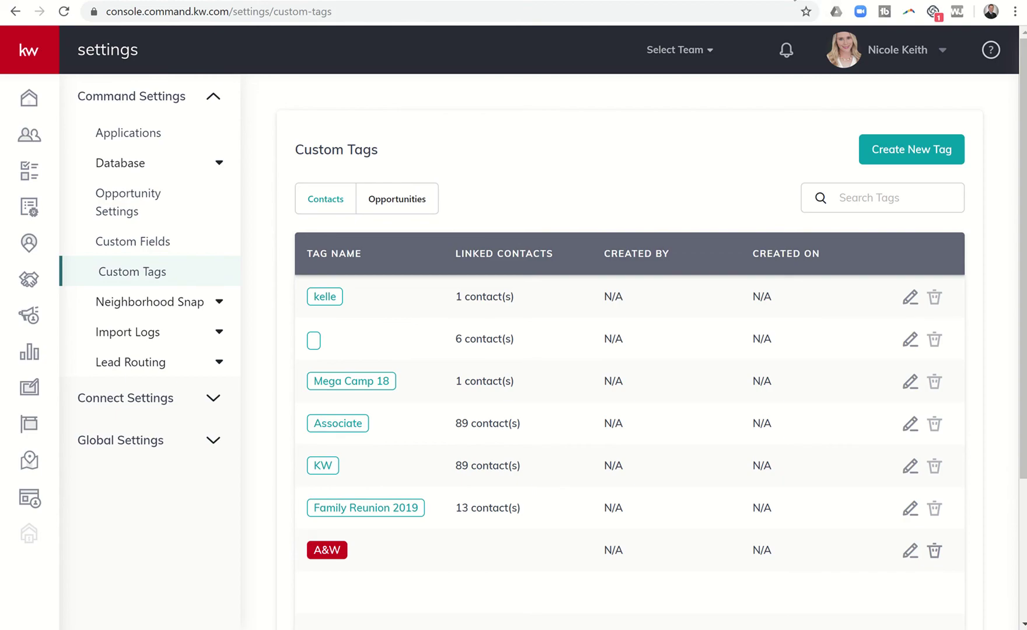
- Glance at the instruction spreadsheet, then return to the 97-contact Contacts list
key("ctrl+Tab")
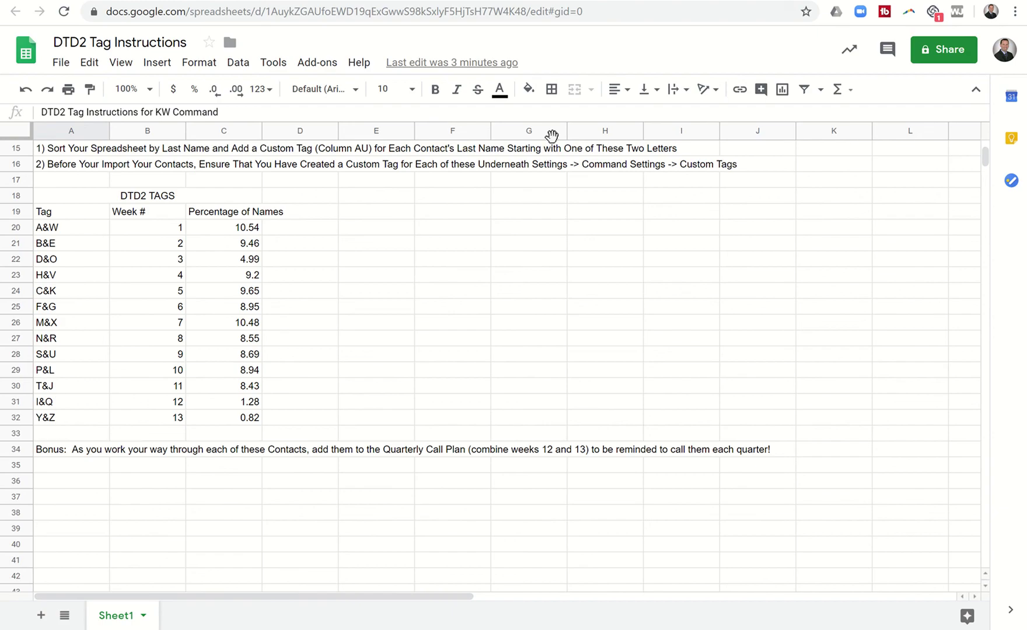
left_click(834, 2)
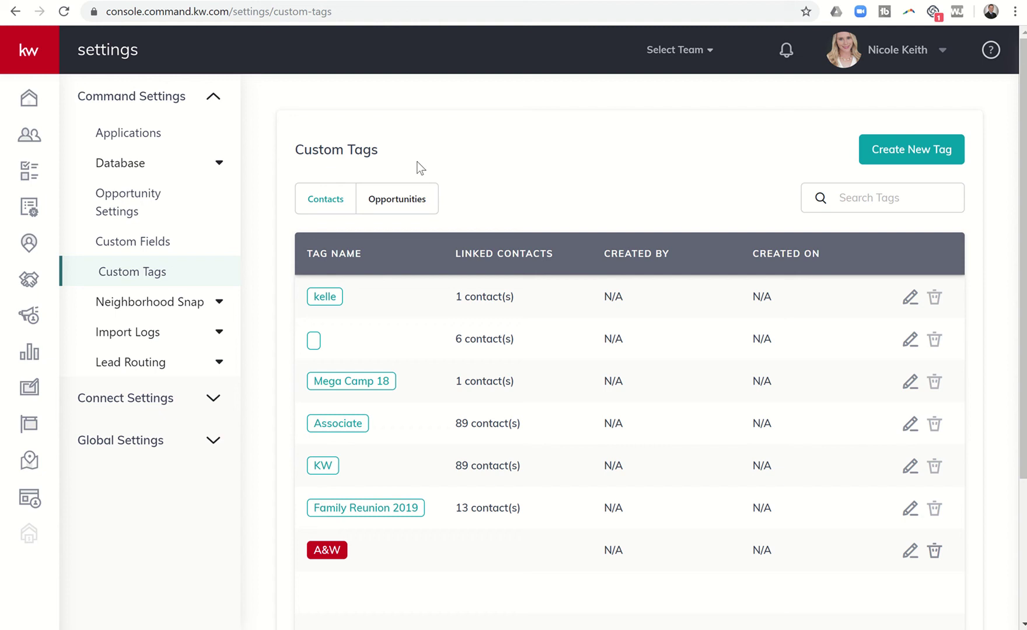
left_click(36, 145)
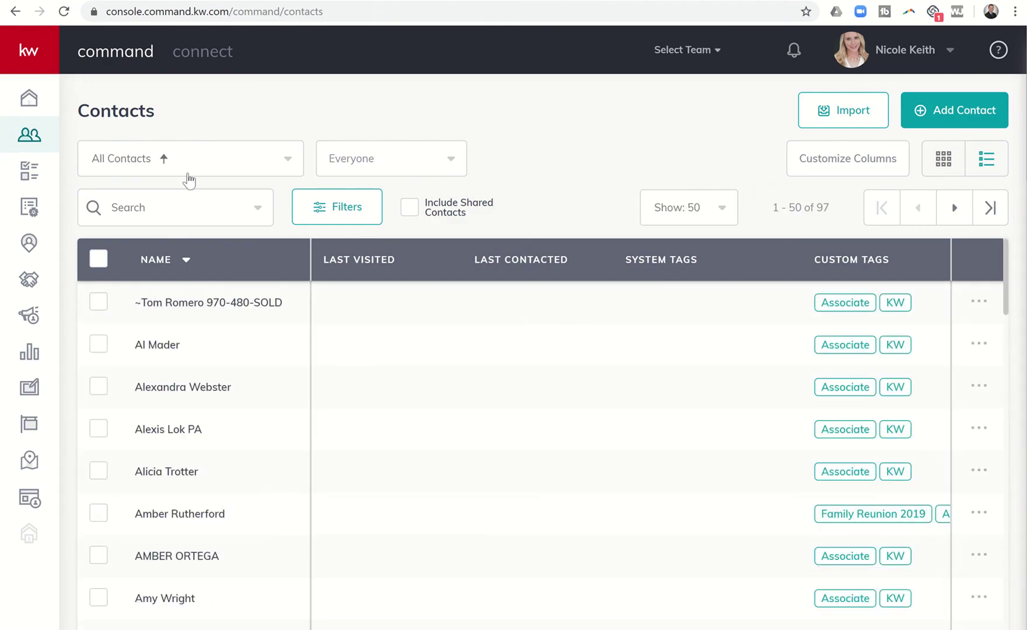
- Sort by Last Name (A-Z) and shift-select the six A-surname contacts at the top
left_click(163, 267)
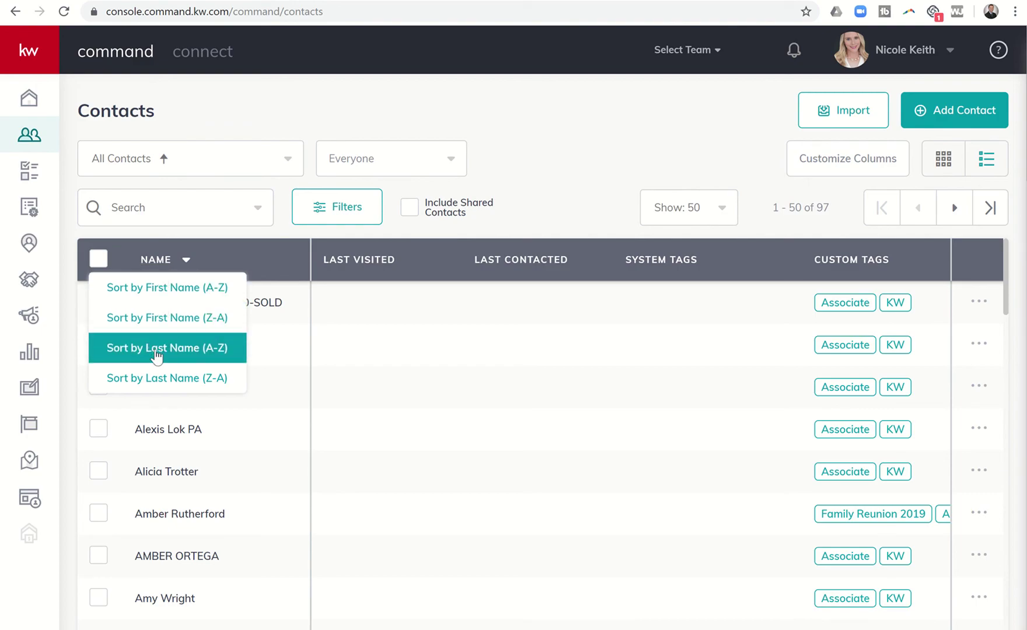
left_click(157, 348)
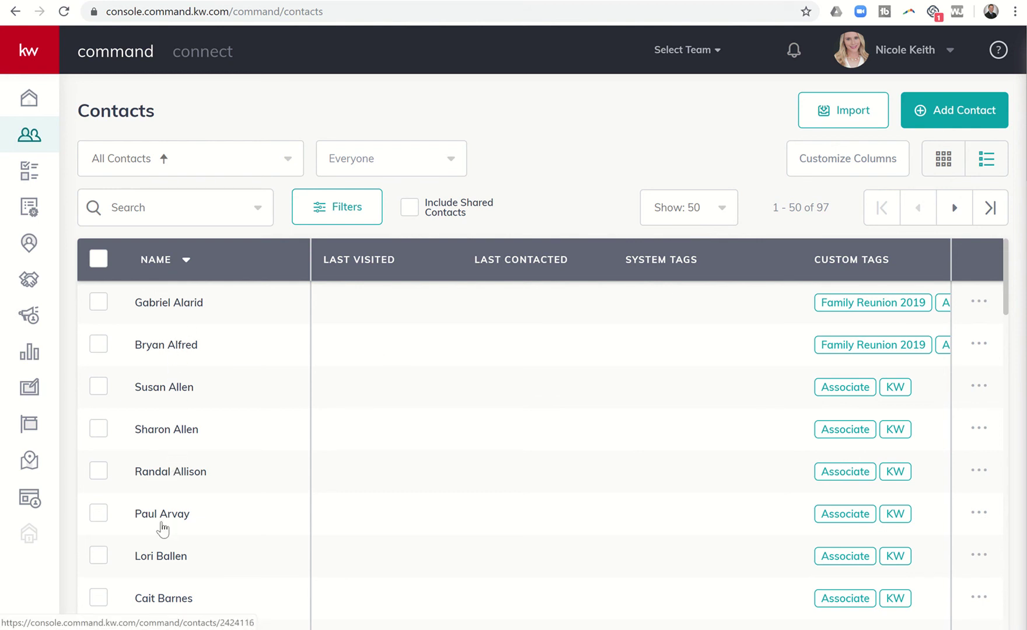
left_click(99, 303)
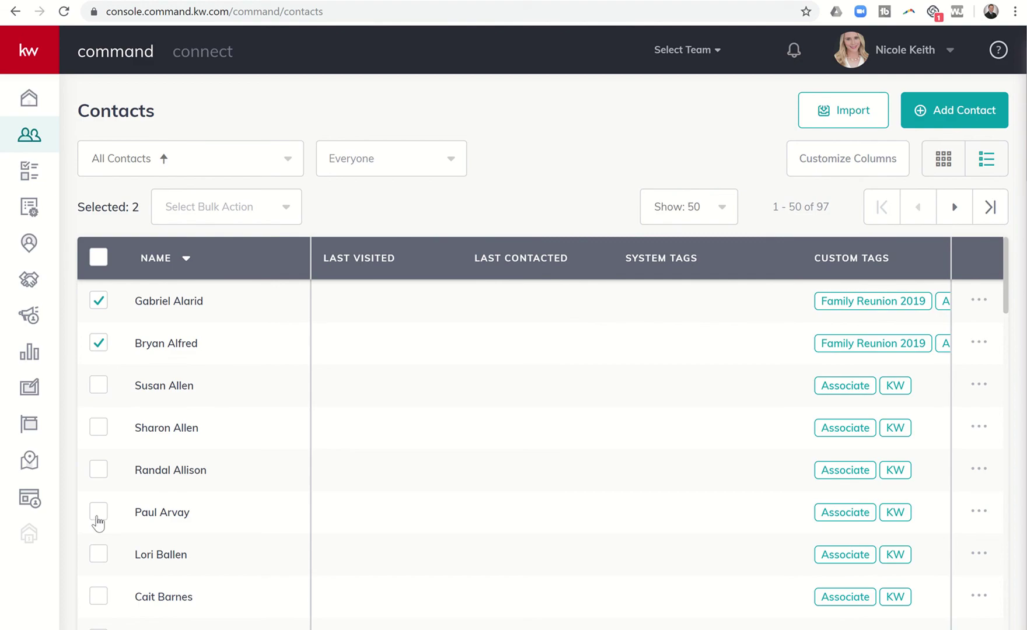
left_click(98, 517, "shift")
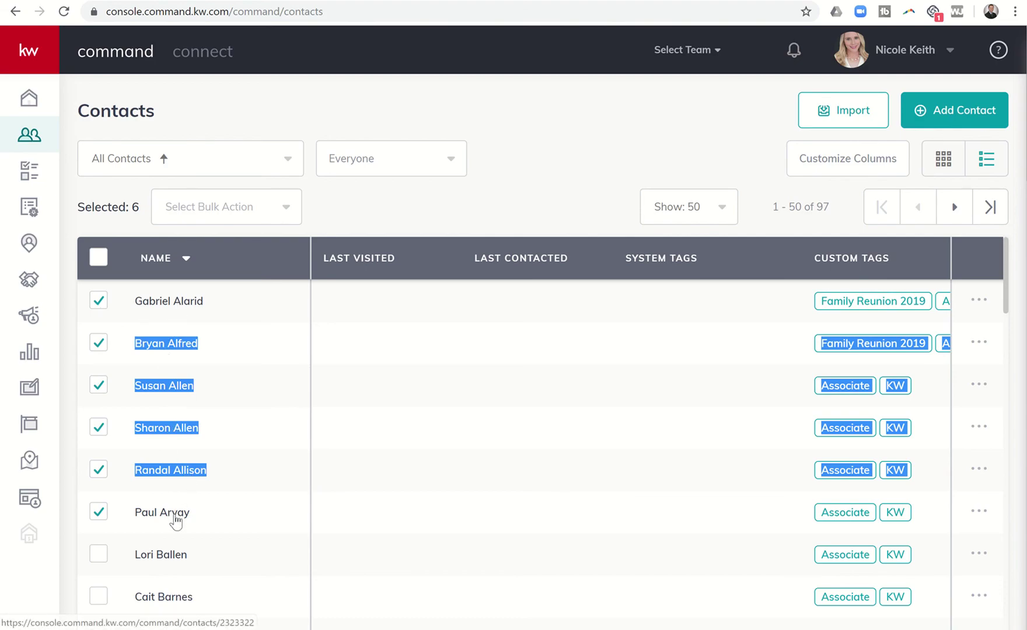
- Use Add Bulk Tags to give the six selected contacts the A&W custom tag
left_click(248, 217)
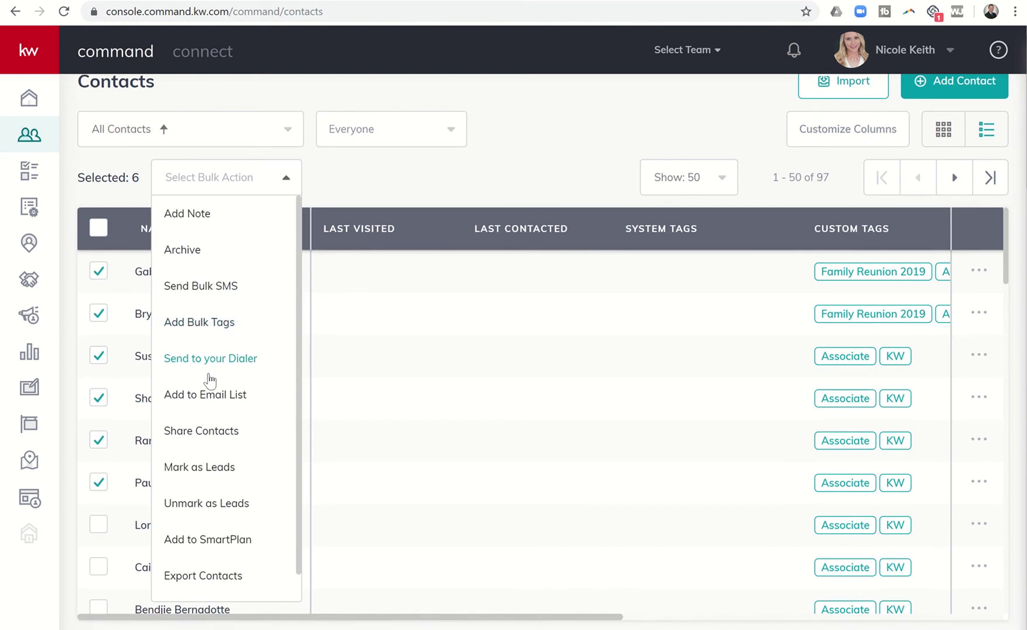
left_click(198, 327)
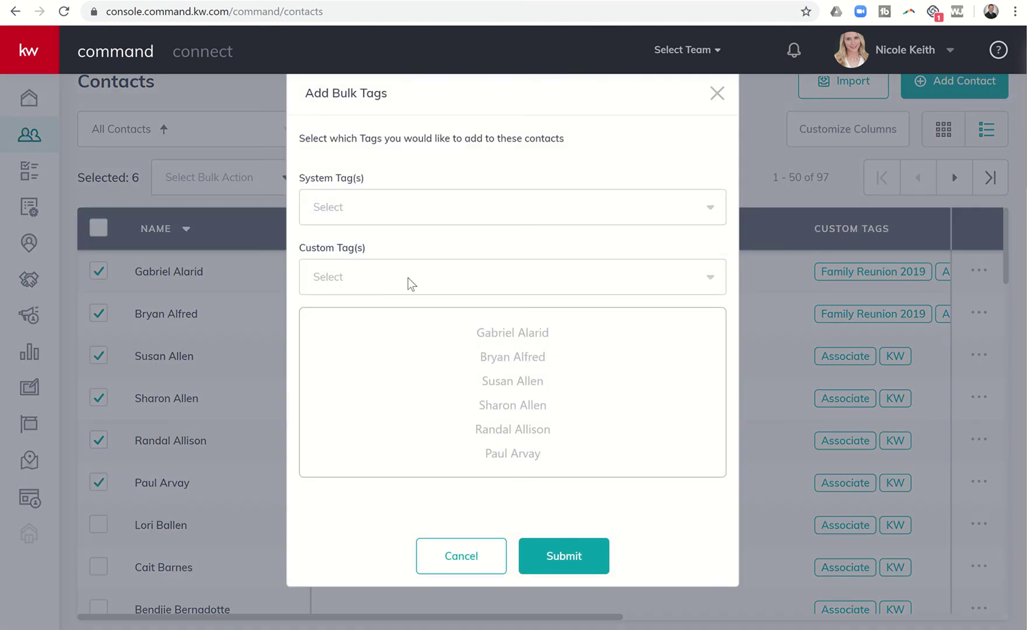
left_click(407, 279)
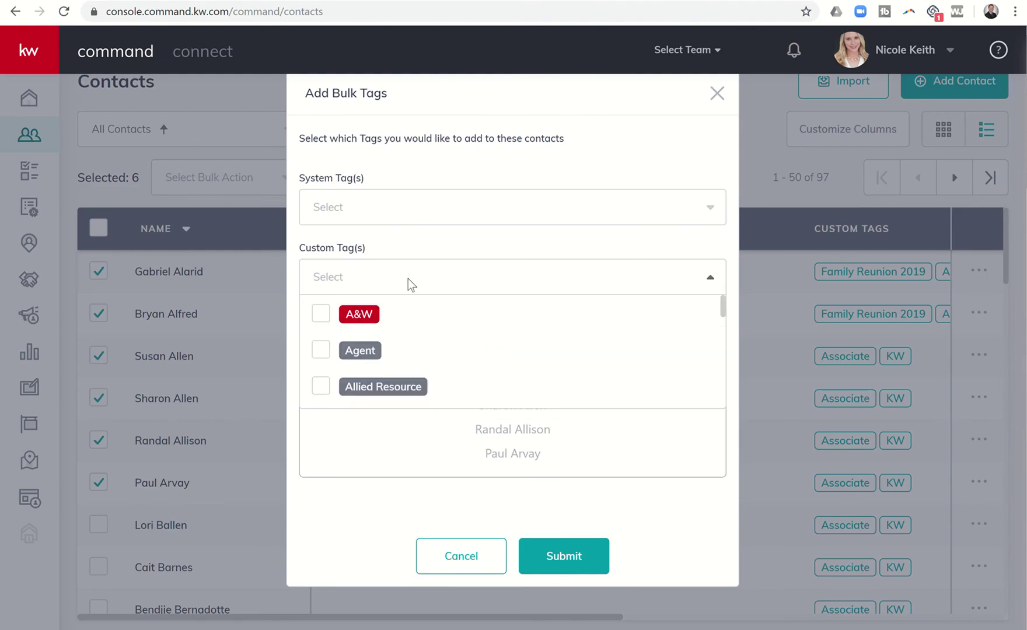
left_click(321, 315)
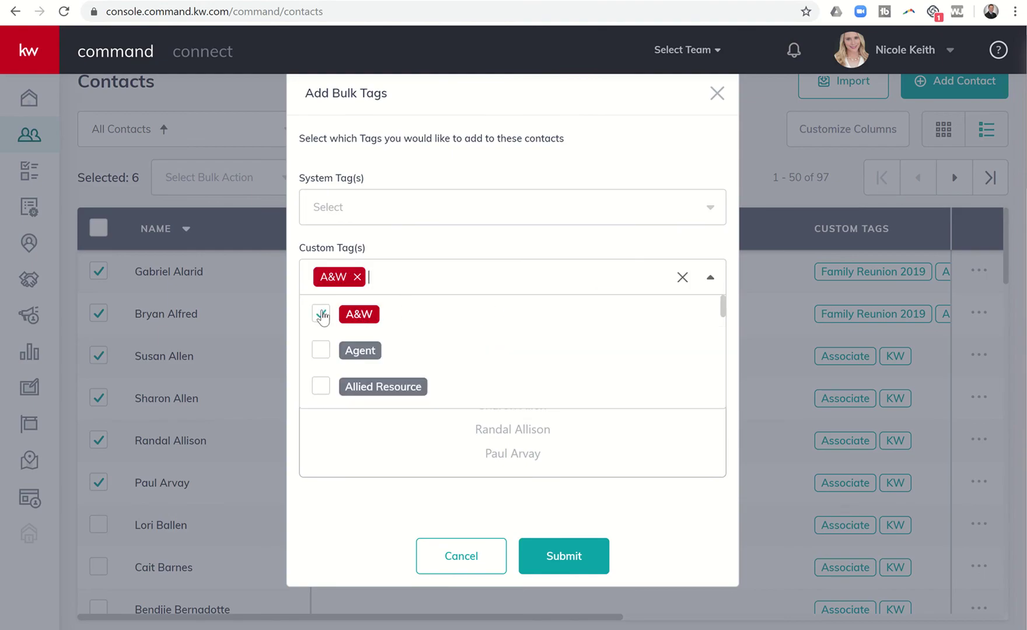
left_click(543, 557)
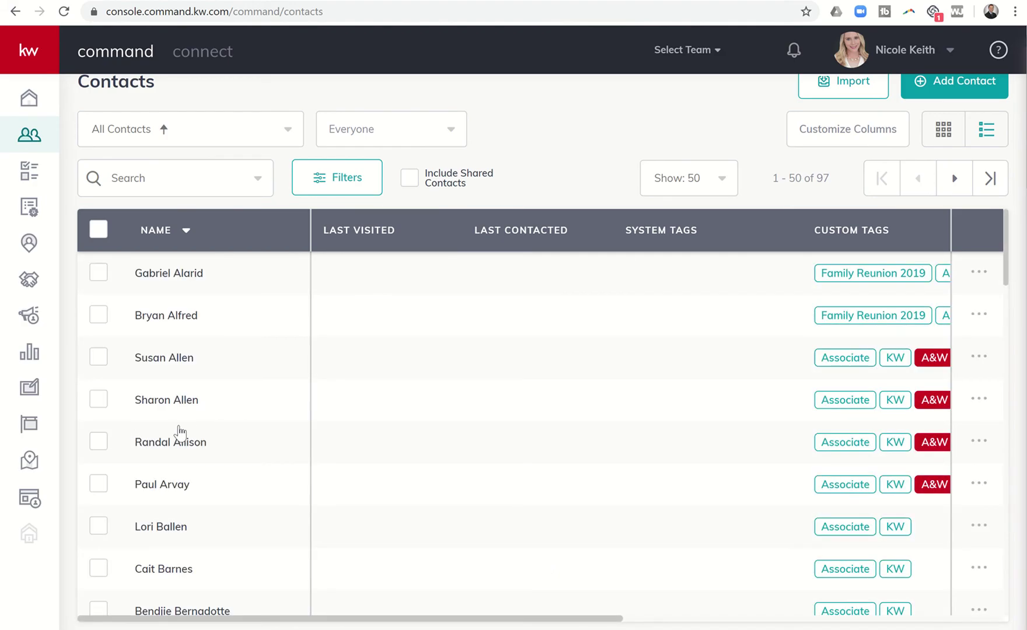
scroll(191, 493, "down", 3)
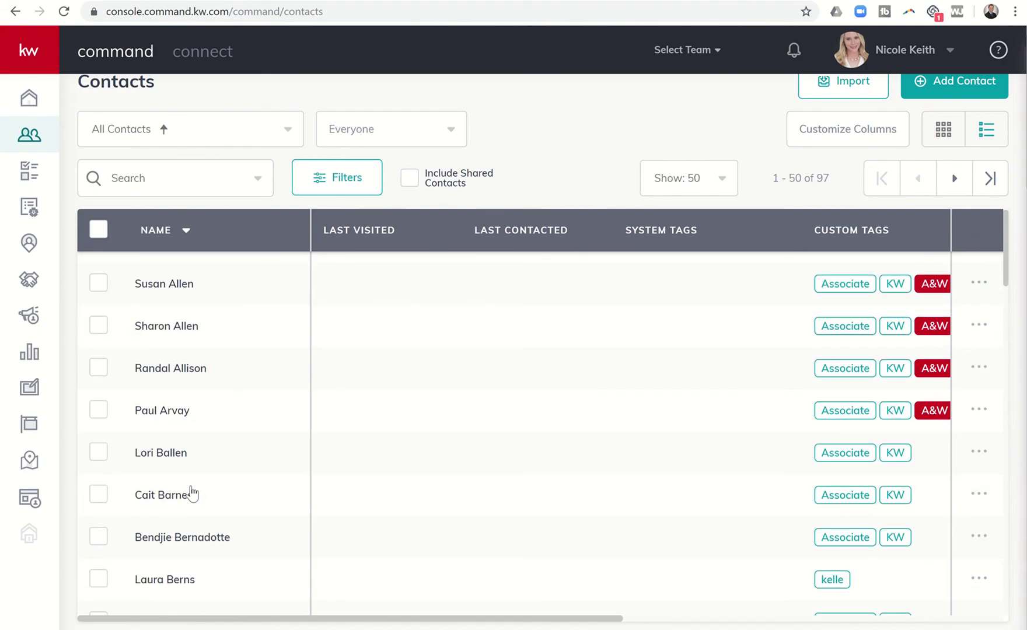
scroll(192, 493, "down", 3)
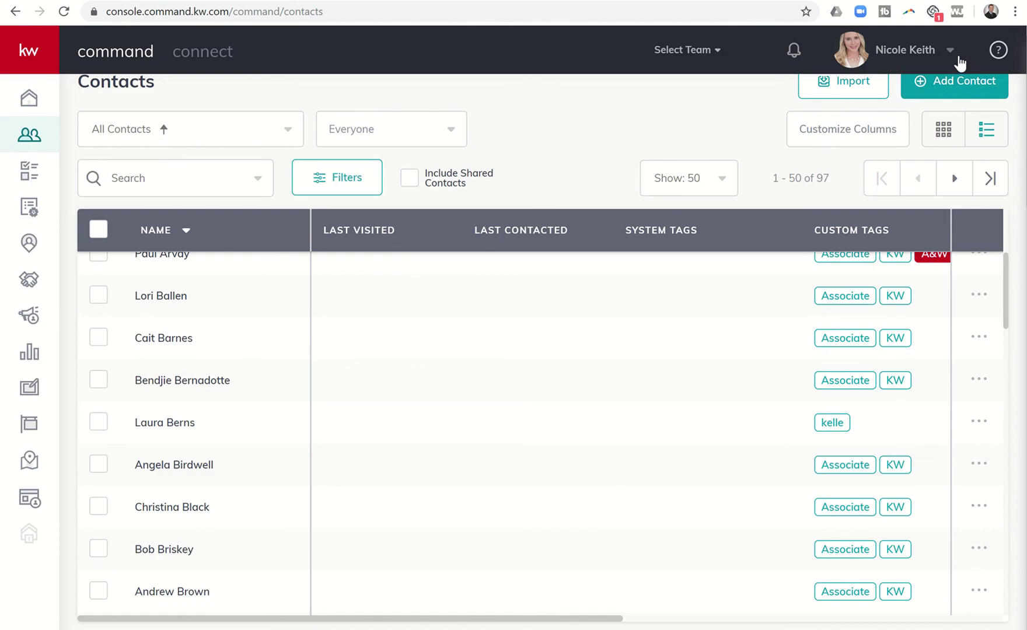
- Reopen Custom Tags settings, showing A&W on 6 contacts, and start a new tag
left_click(950, 56)
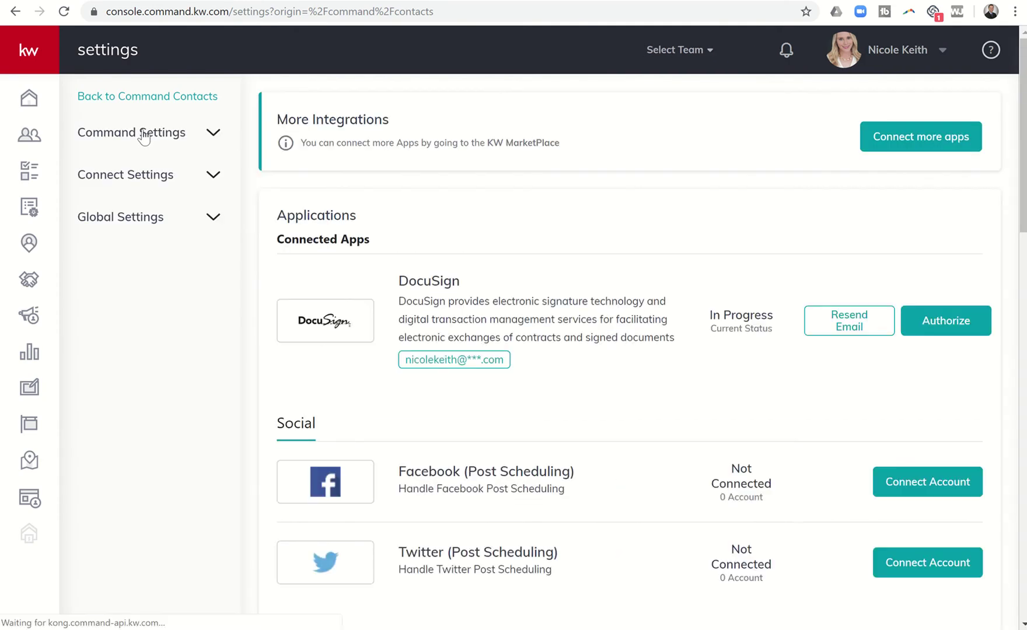
left_click(144, 137)
left_click(124, 309)
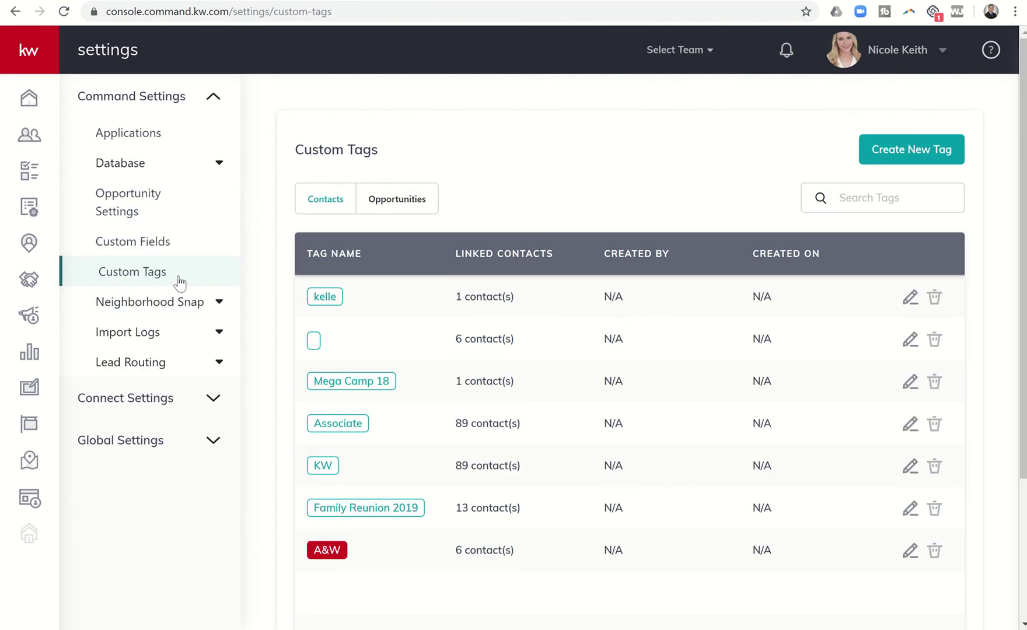
left_click(915, 149)
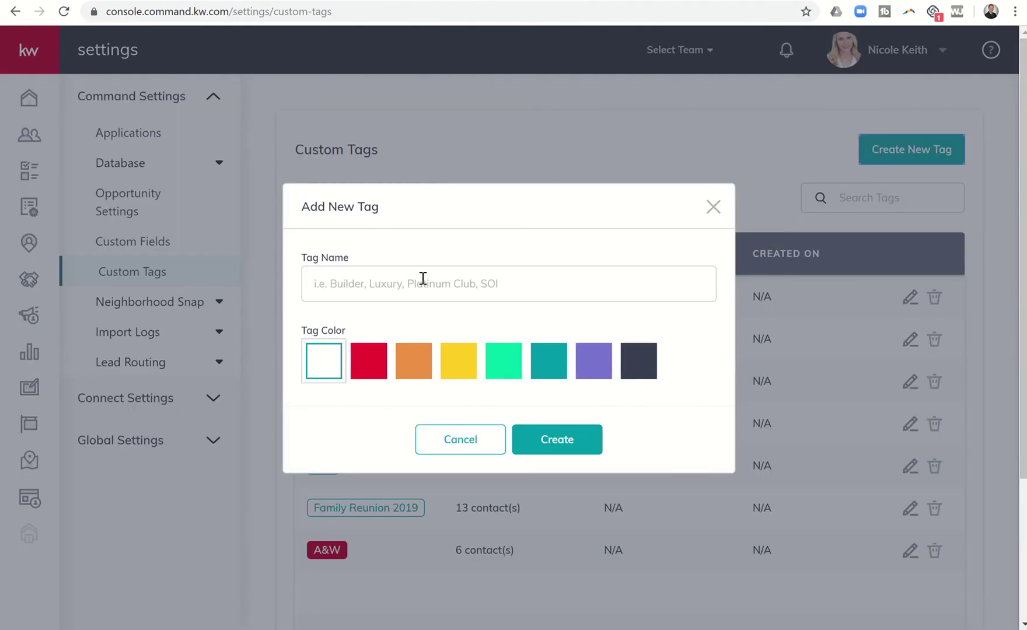
- Name the new tag B&E, give it the red colour and create it
left_click(423, 279)
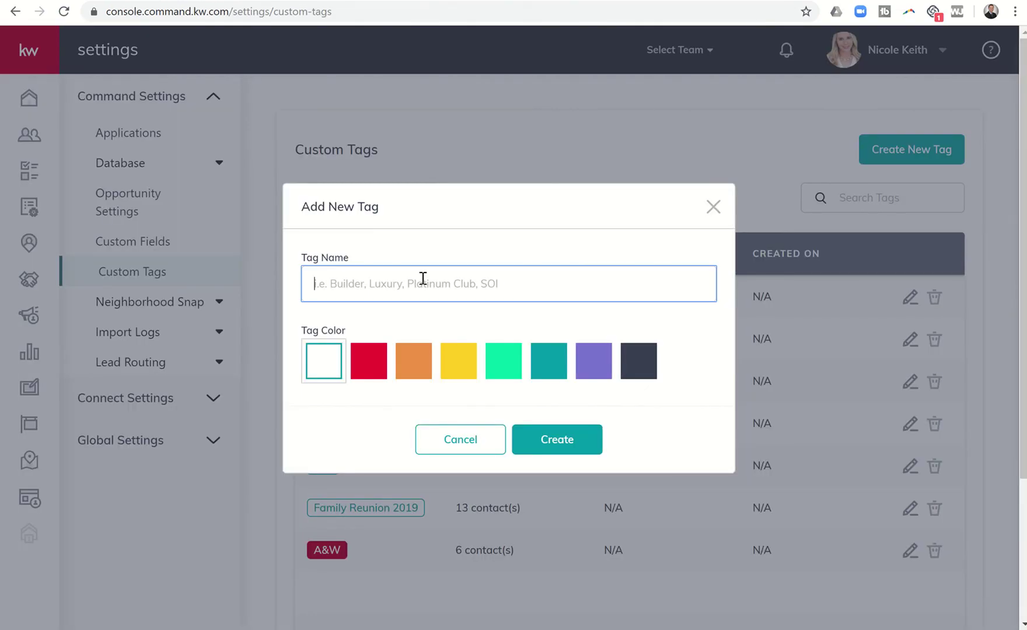
type("B&E")
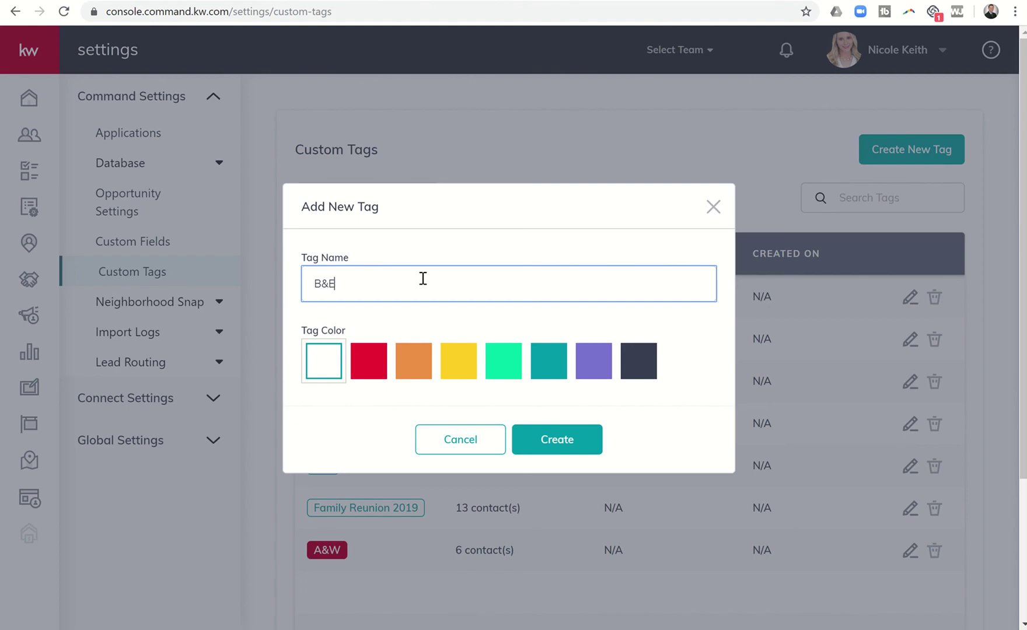
left_click(373, 375)
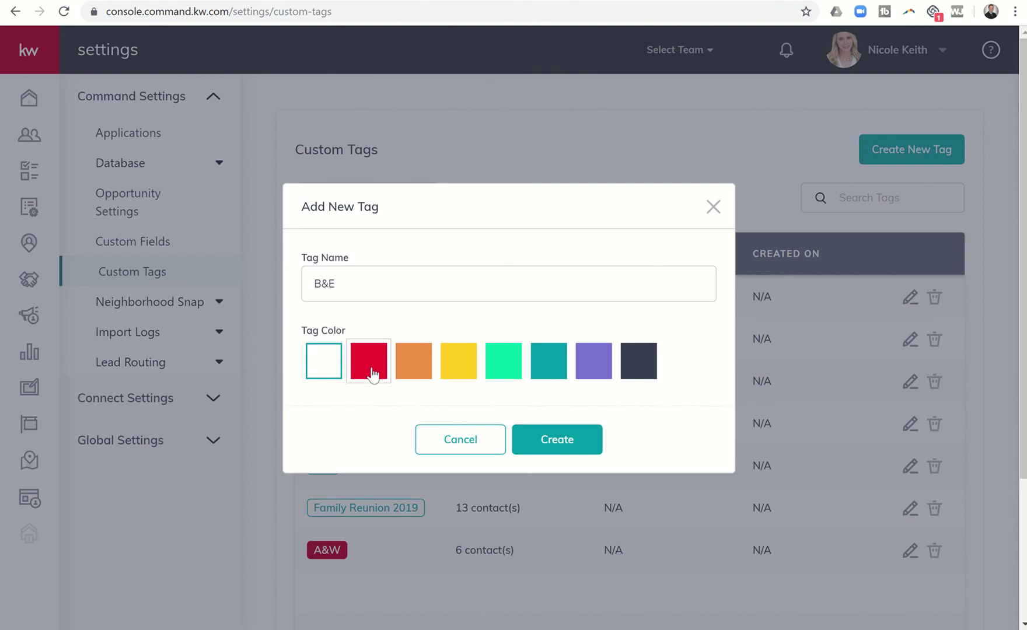
left_click(549, 441)
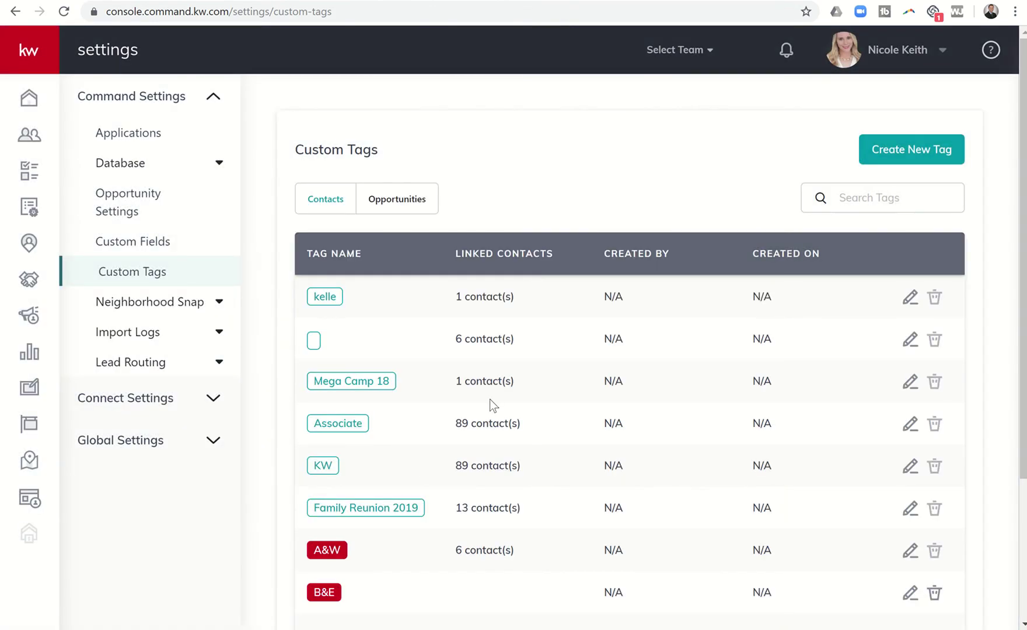
scroll(490, 403, "down", 3)
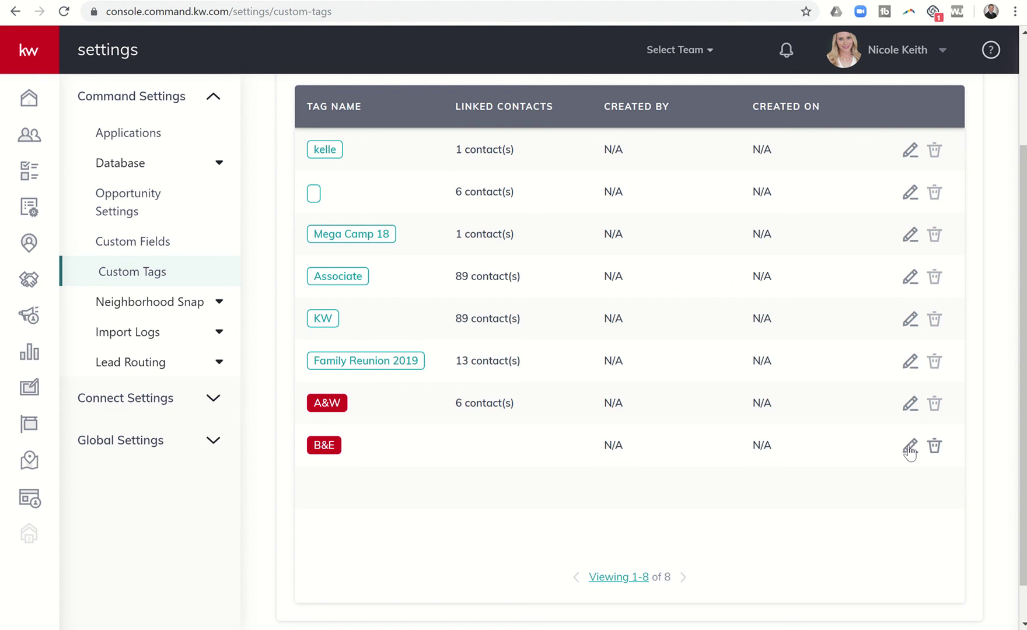
- In Contacts, shift-select the ten contacts from the first to the last B surname
left_click(30, 138)
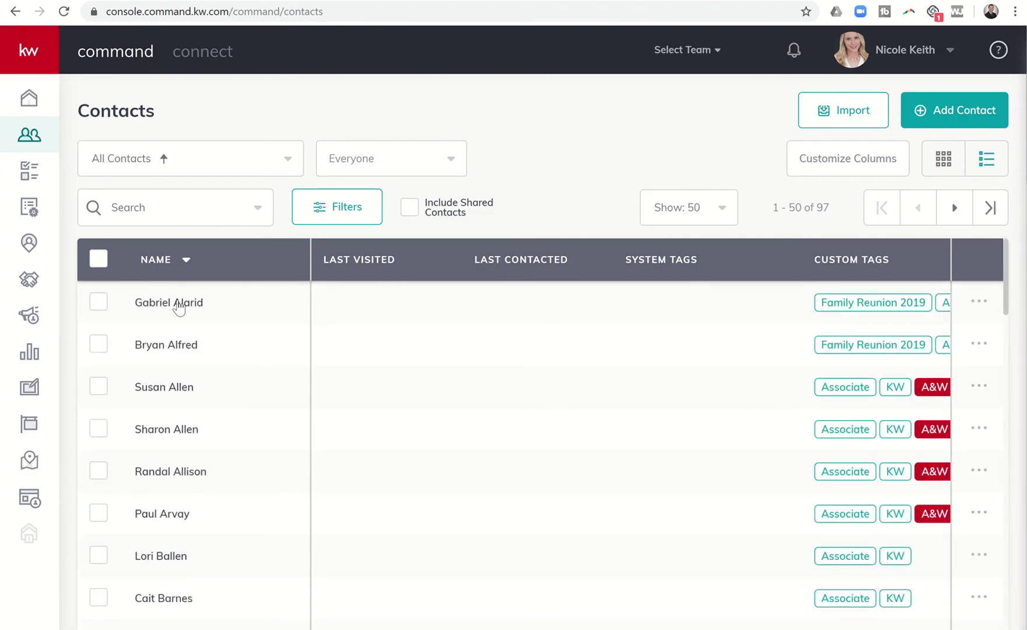
scroll(171, 456, "down", 2)
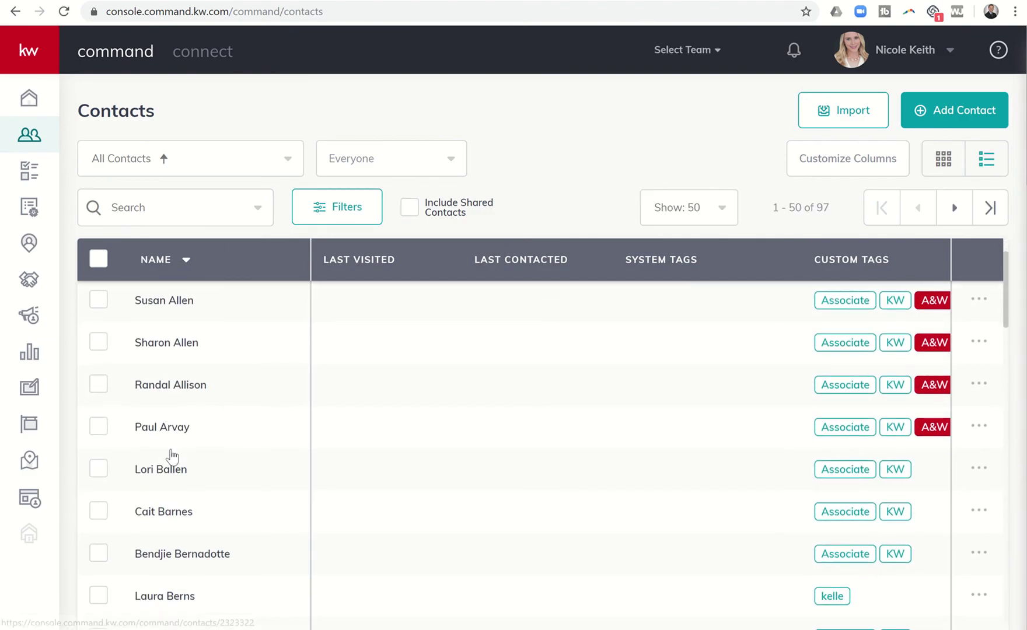
scroll(172, 457, "down", 2)
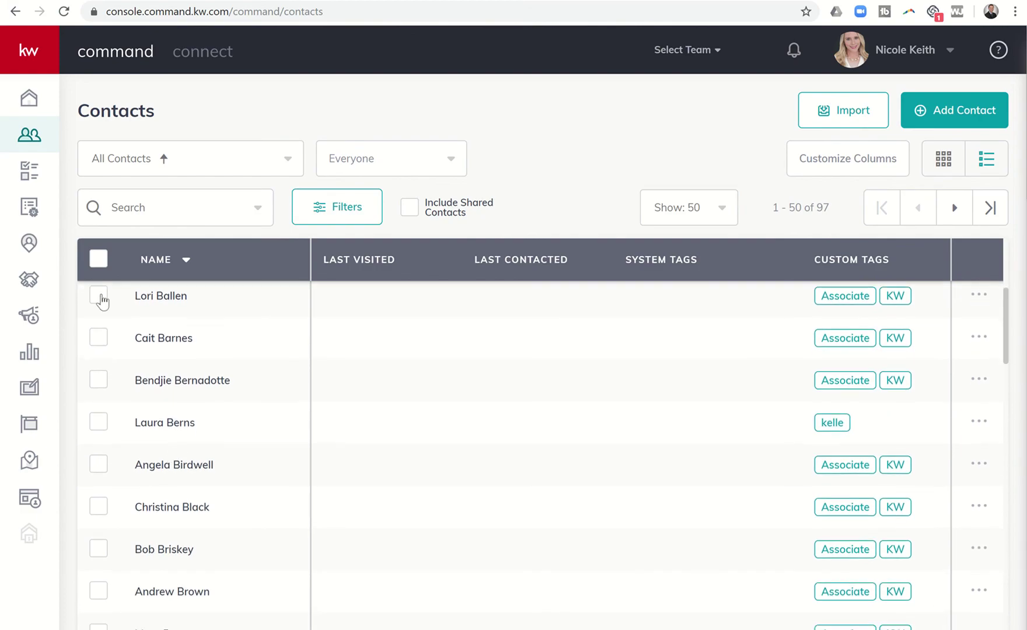
left_click(99, 298)
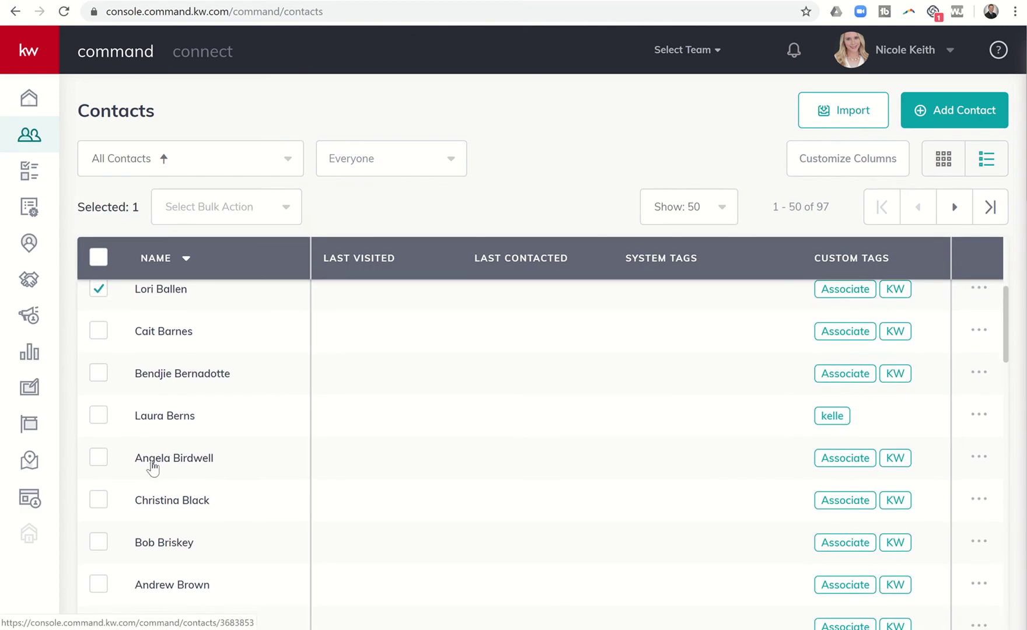
scroll(153, 467, "down", 3)
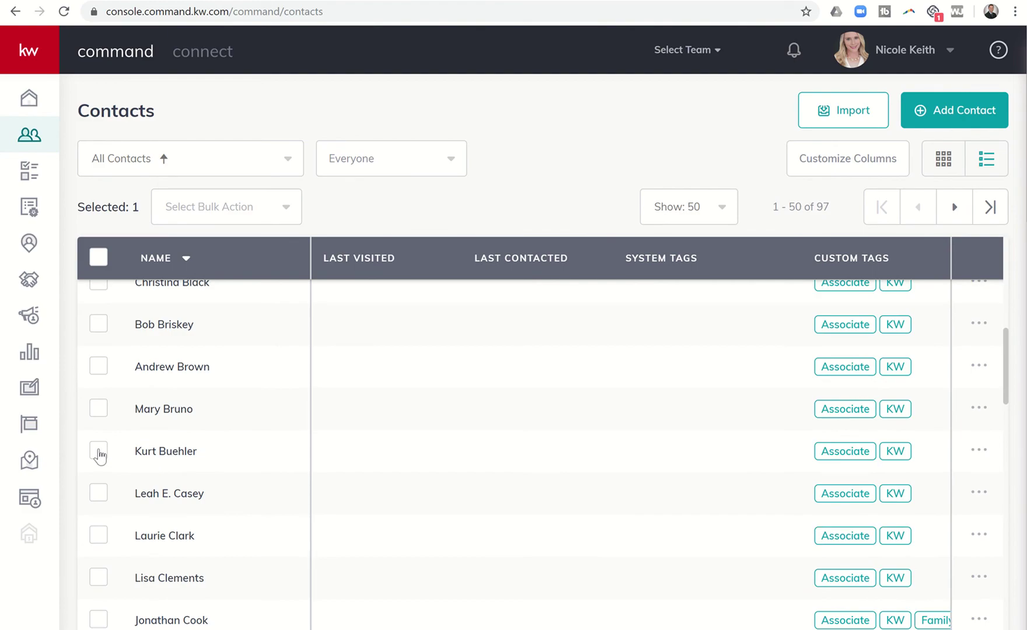
left_click(99, 455, "shift")
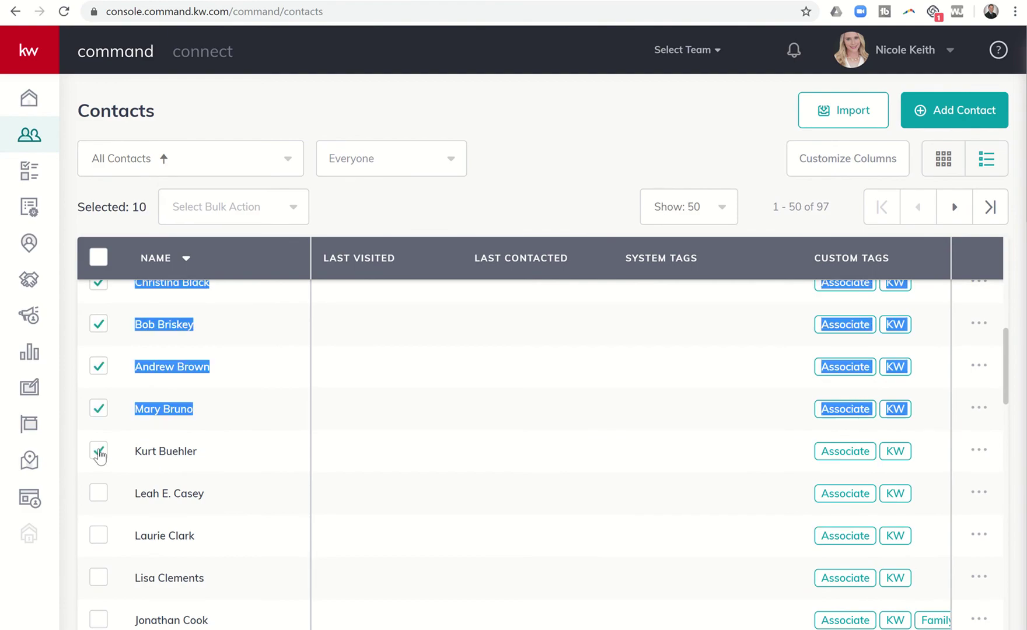
left_click(203, 221)
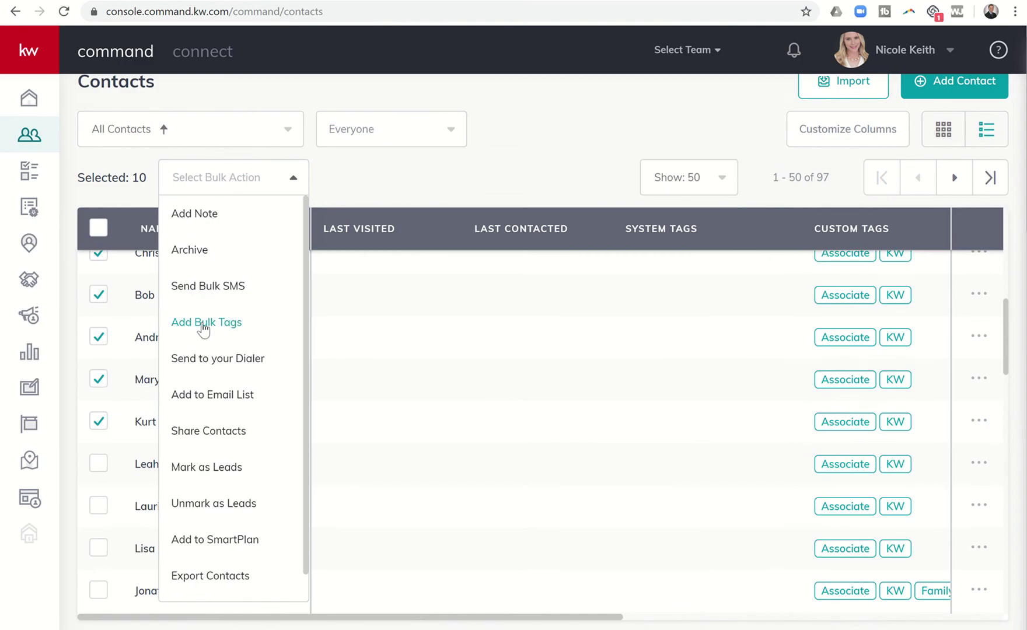
- Use Add Bulk Tags to apply the B&E custom tag to the ten selected contacts
left_click(203, 324)
left_click(469, 244)
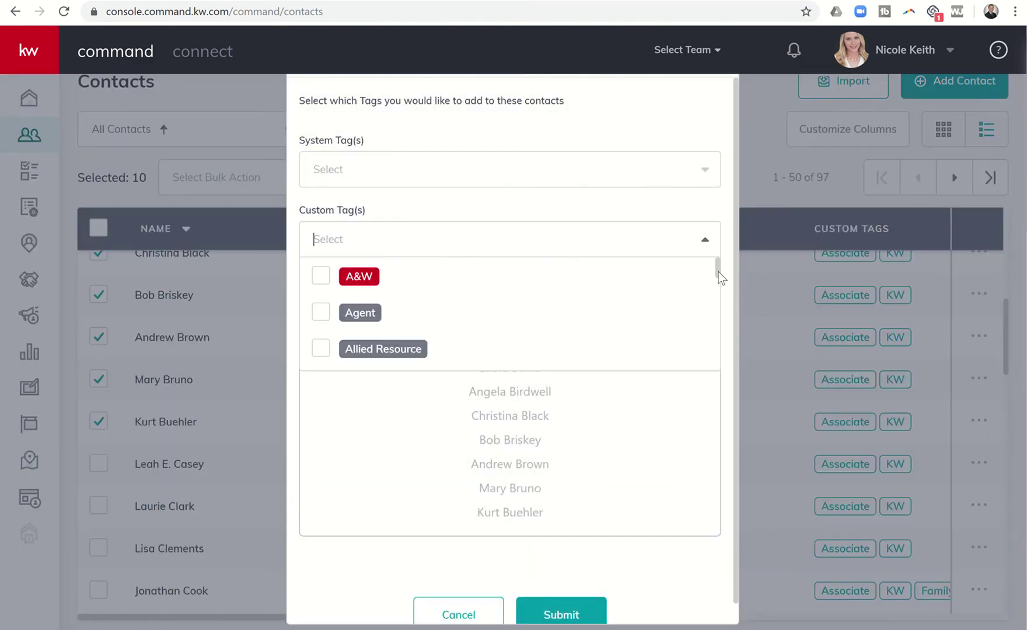
left_click_drag(718, 272, 715, 291)
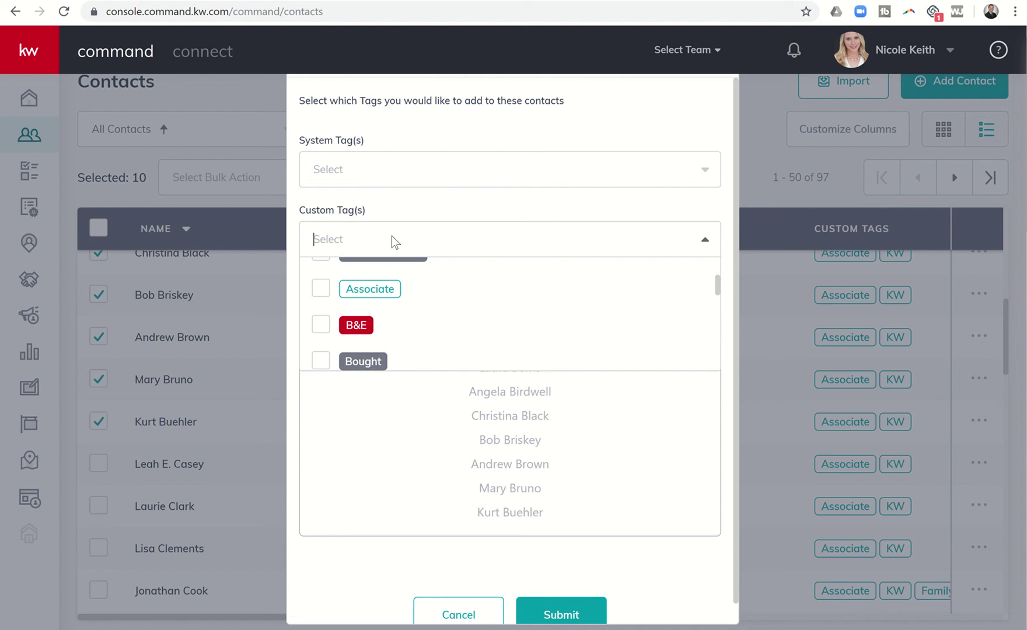
left_click(321, 325)
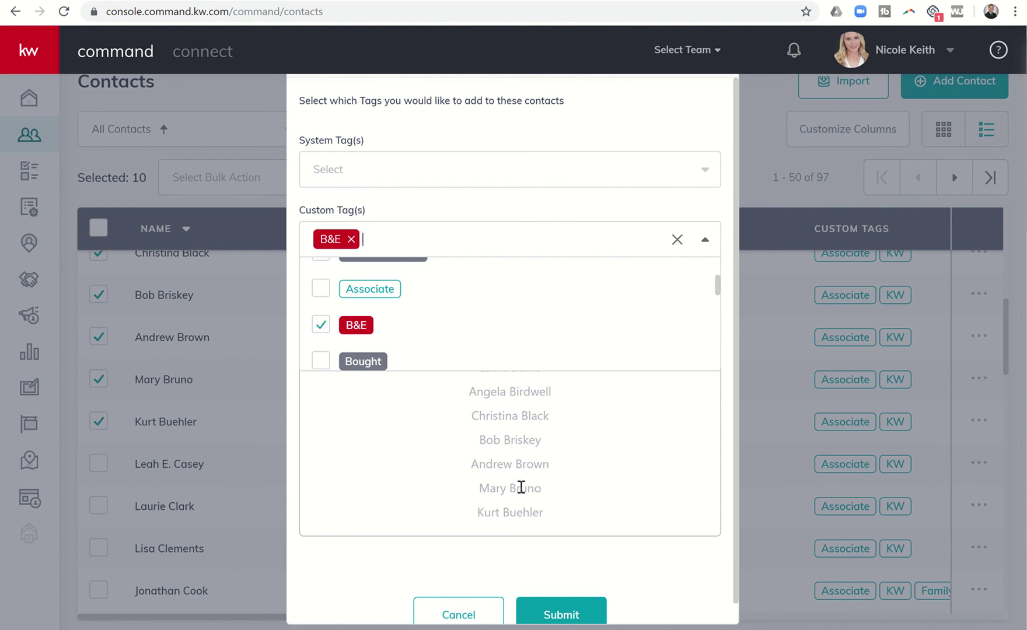
left_click(540, 610)
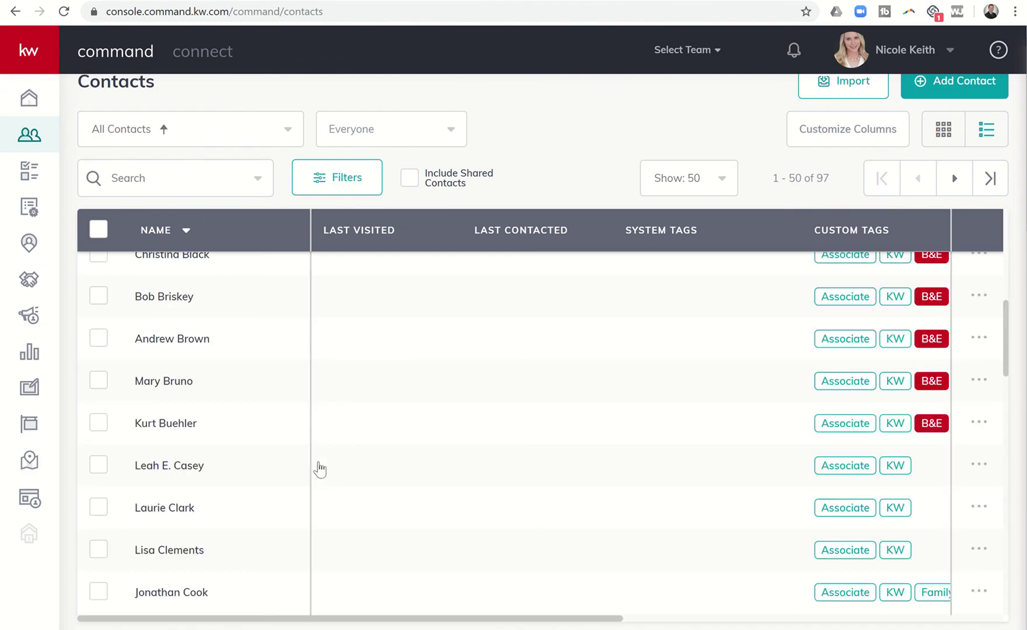
- Log out and sign back in with the other saved agent account's credentials
left_click(950, 53)
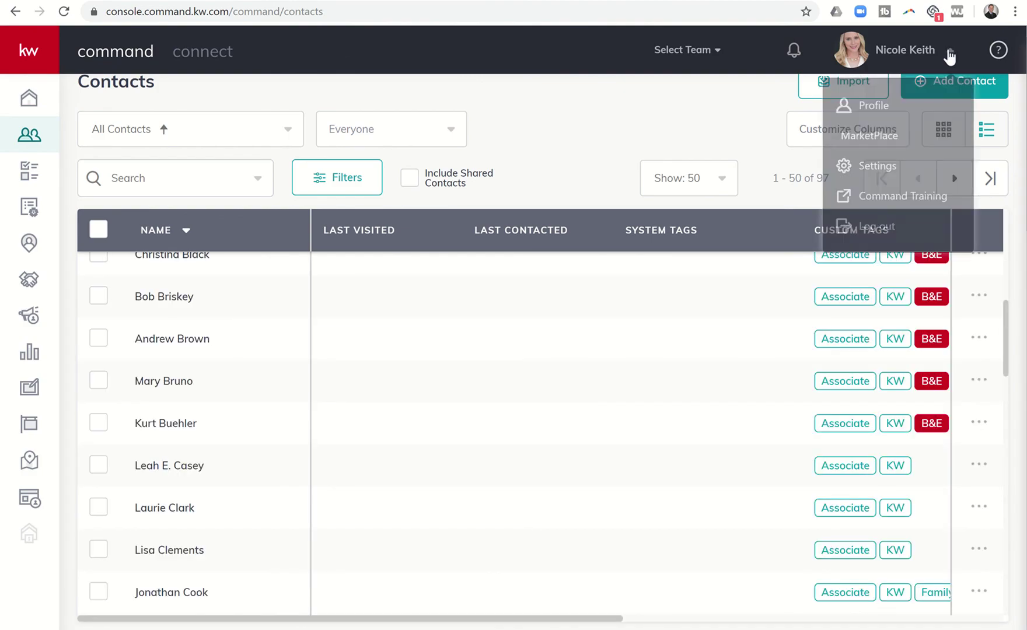
left_click(856, 237)
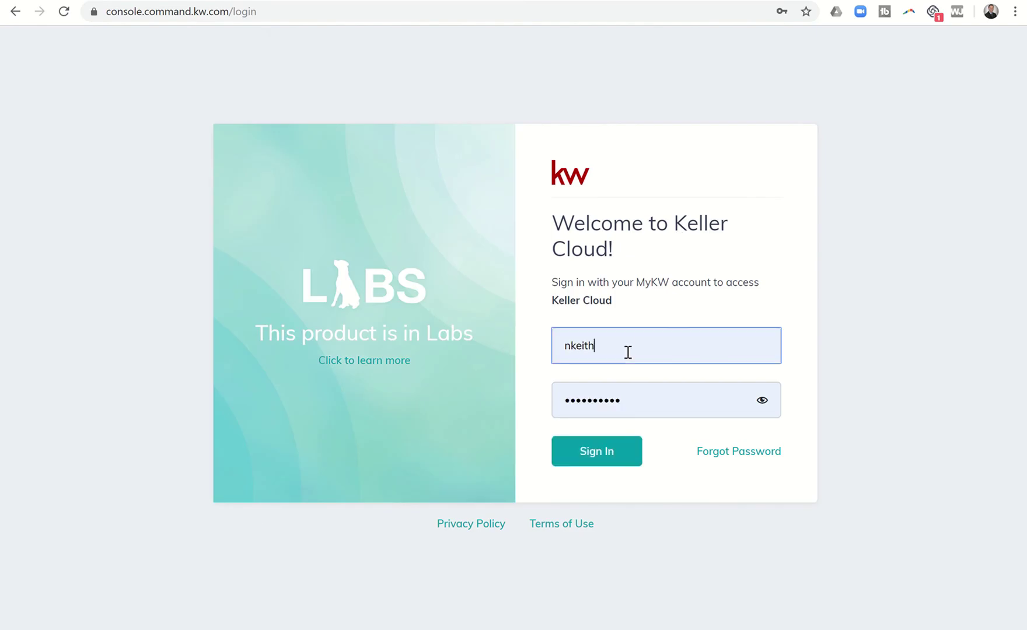
double_click(627, 351)
left_click(574, 431)
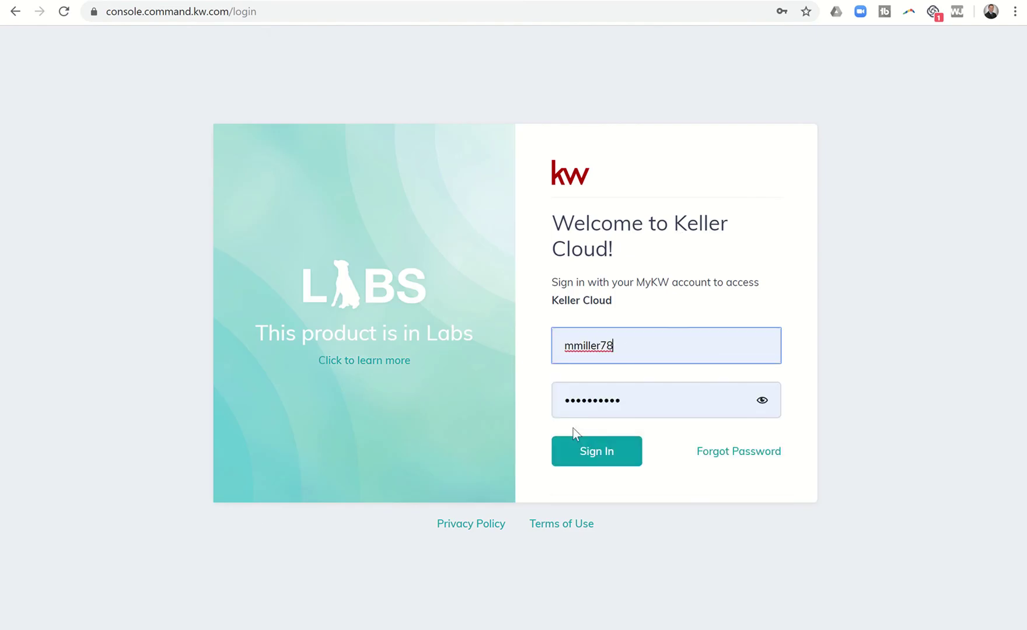
left_click(590, 454)
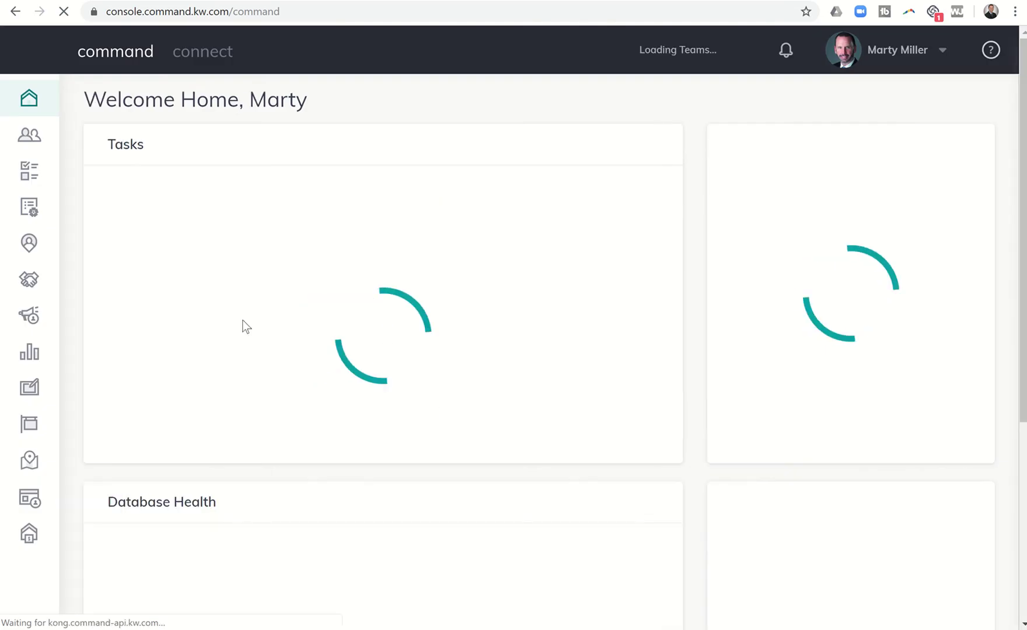
- Apply the A&W custom tag filter to the Contacts list, narrowing it to 261 contacts
left_click(28, 139)
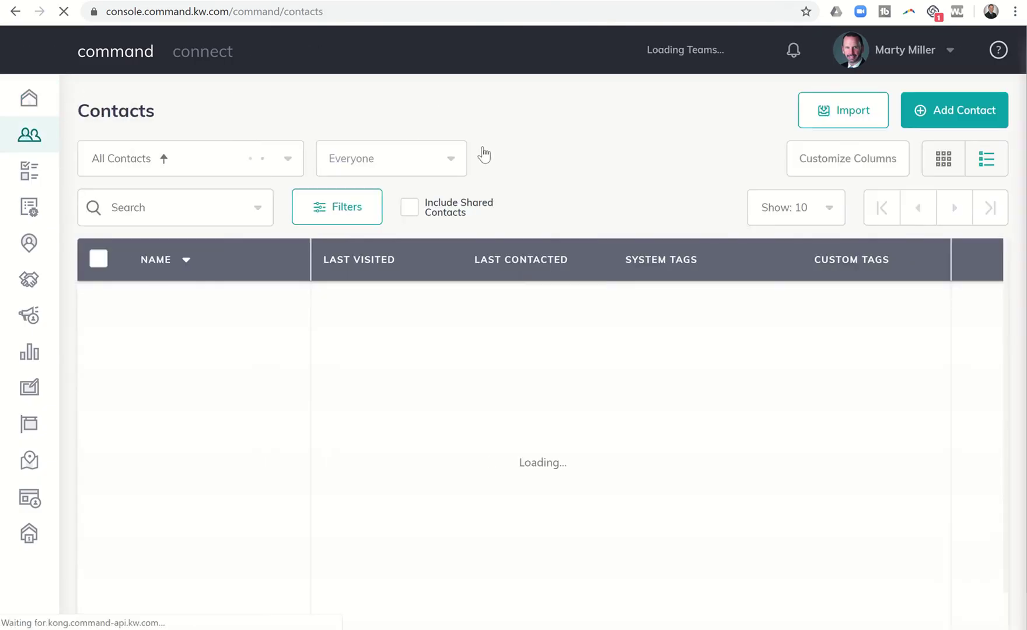
left_click(342, 208)
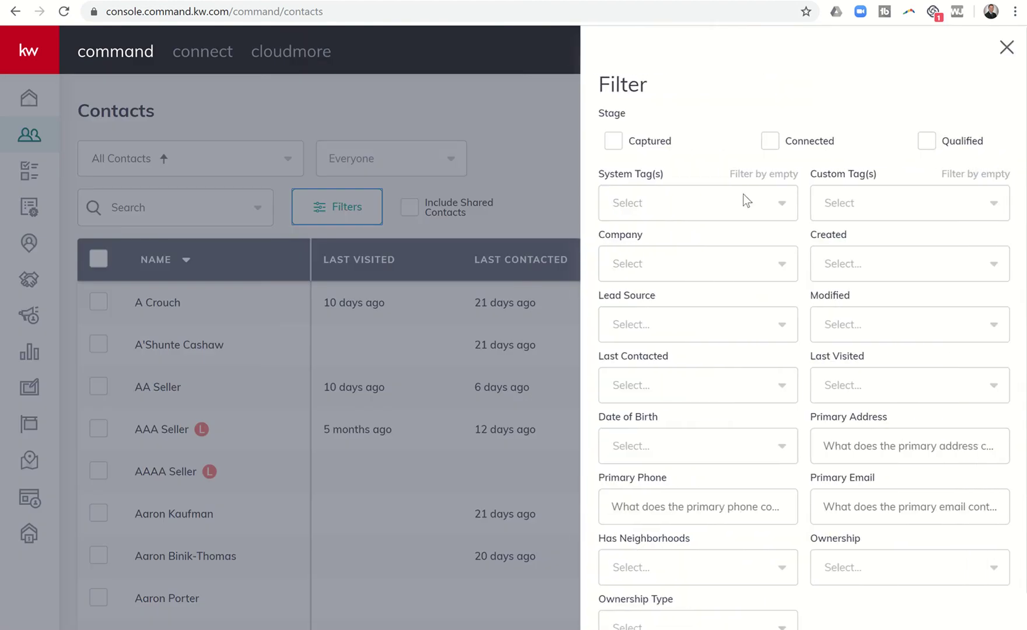
left_click(842, 205)
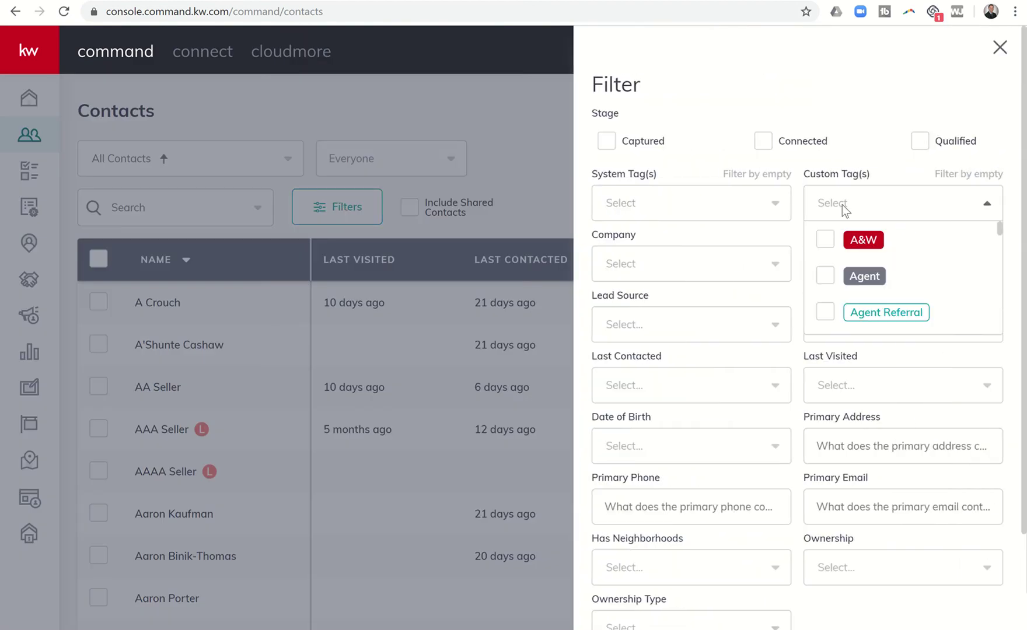
left_click(824, 244)
scroll(817, 376, "down", 2)
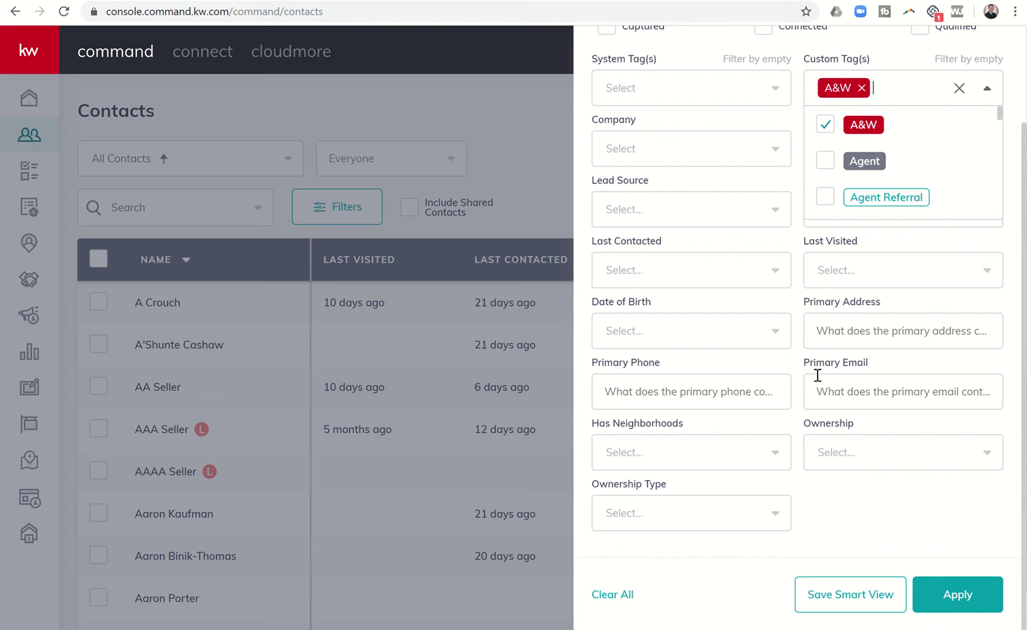
left_click(951, 604)
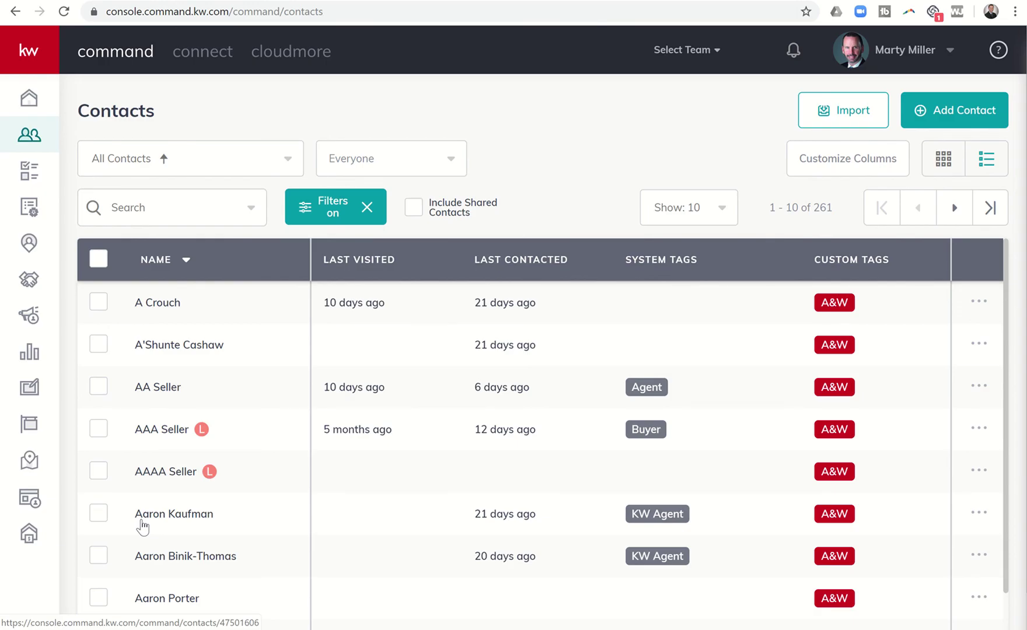
scroll(165, 538, "down", 1)
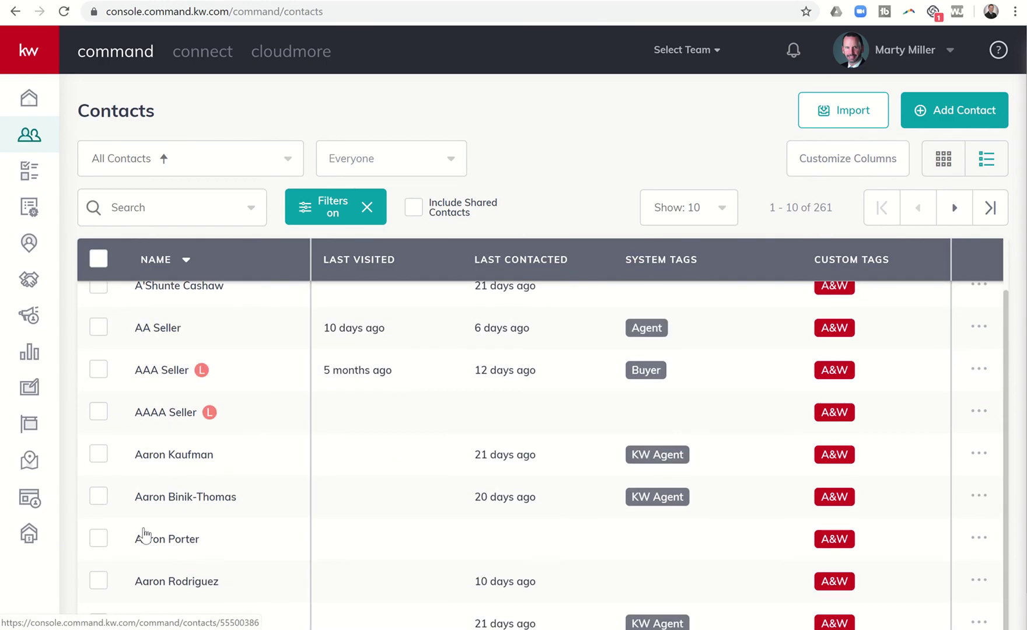
scroll(163, 511, "down", 1)
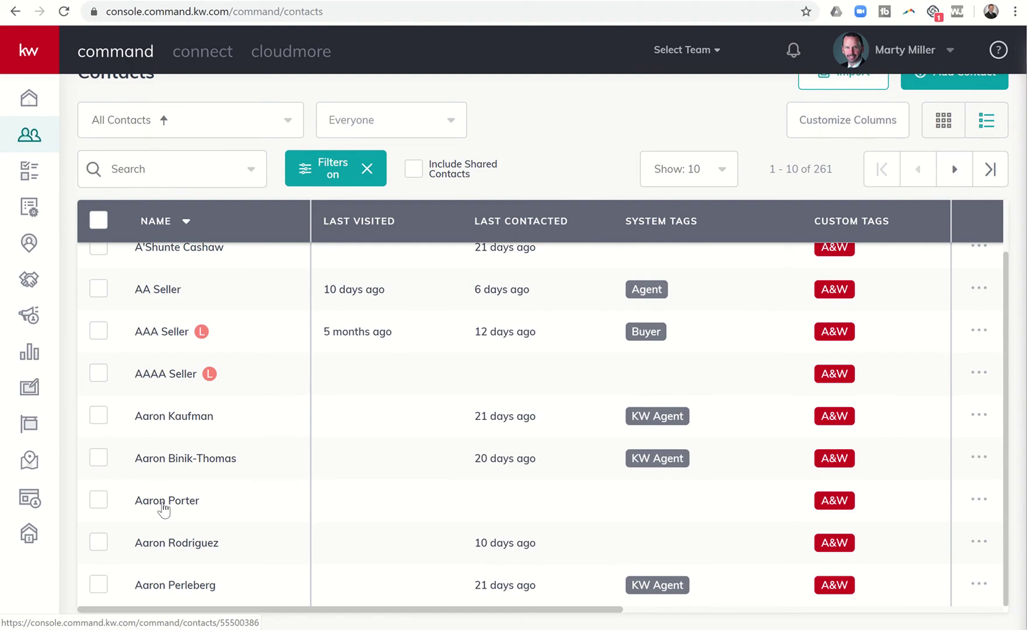
scroll(164, 510, "up", 2)
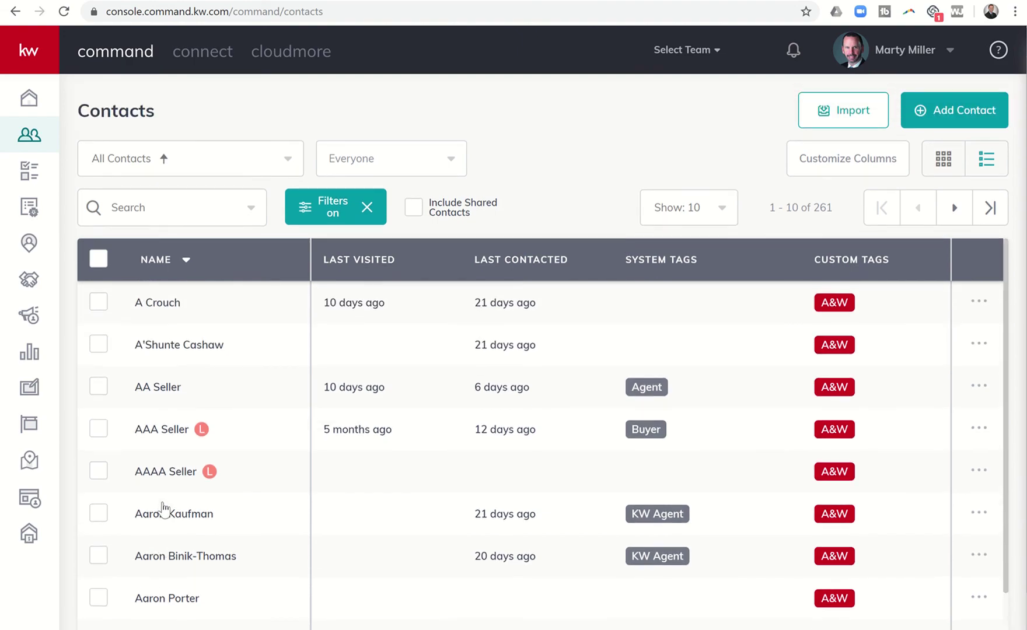